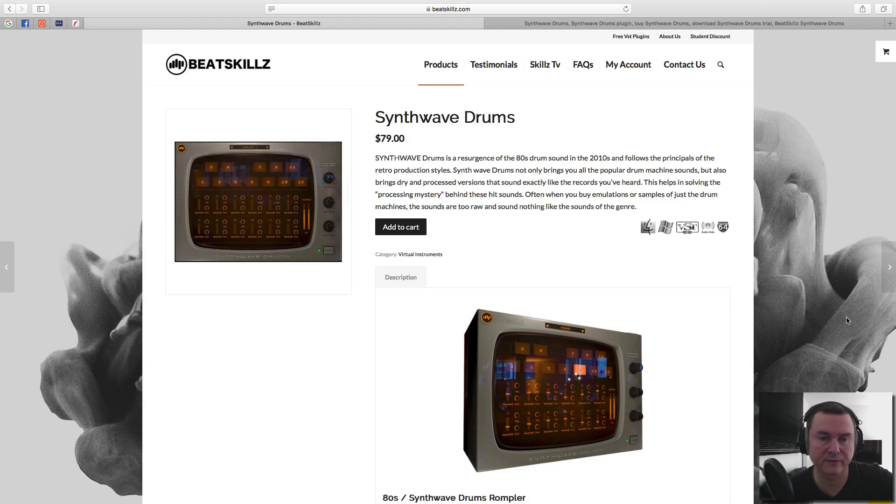
View the Plugin Boutique page for Synthwave Drums and show its price in euros.
click(613, 24)
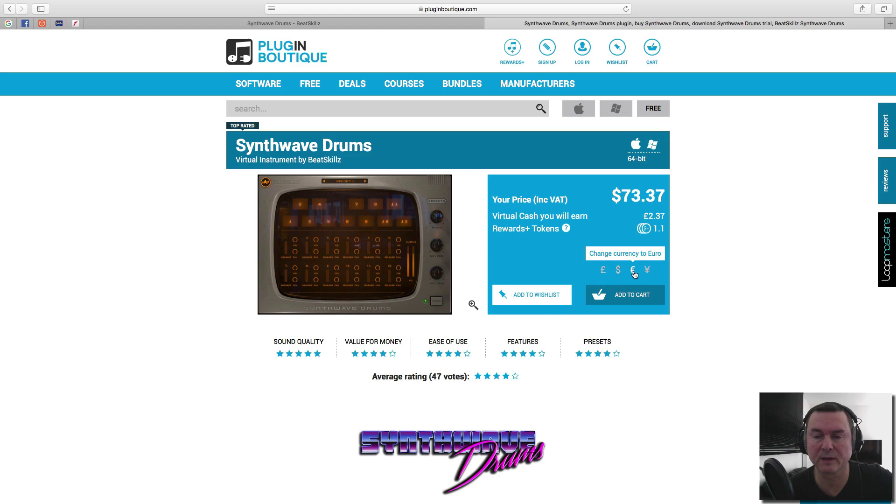
click(632, 271)
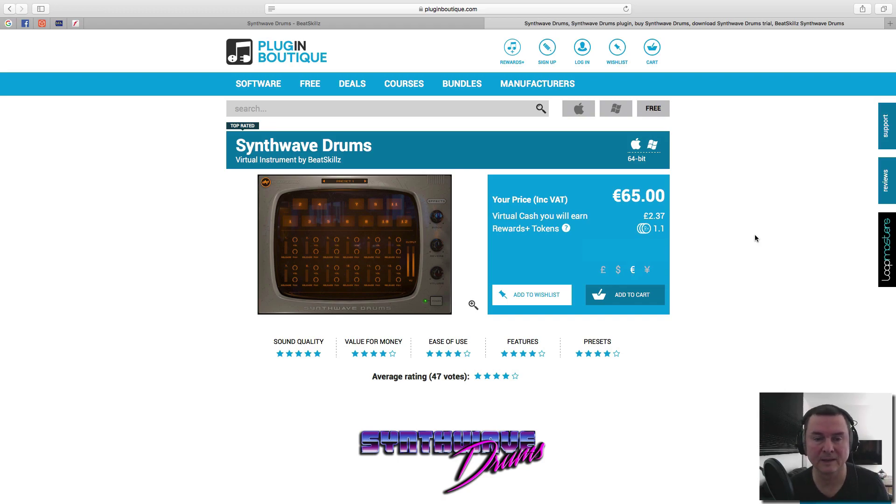
Switch to Ableton Live, search the browser for "sydr" and load SYDRUMS_MULTI.vst3 onto a new track.
key(super+Tab)
key(super+Tab)
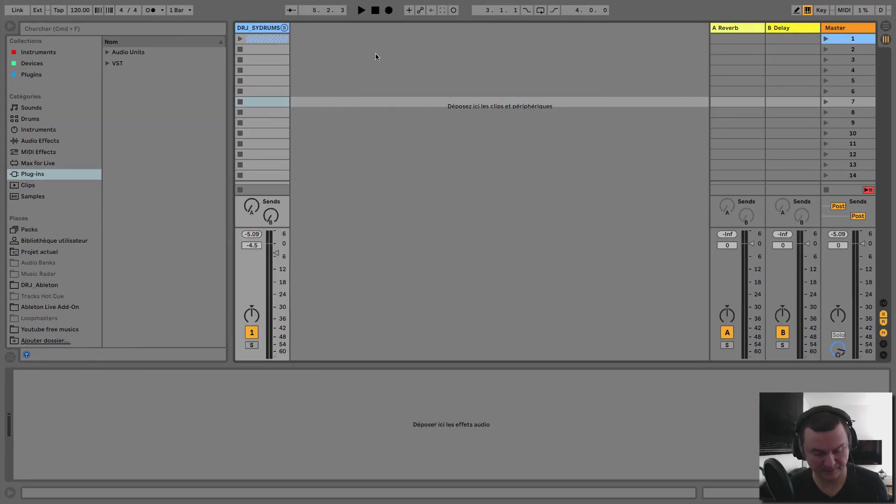
key(super+f)
text(sydr)
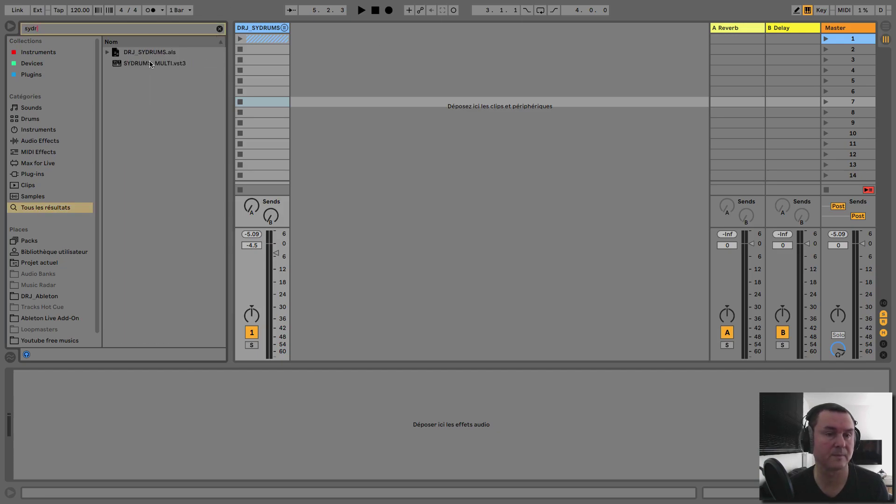
key(Down)
key(Down)
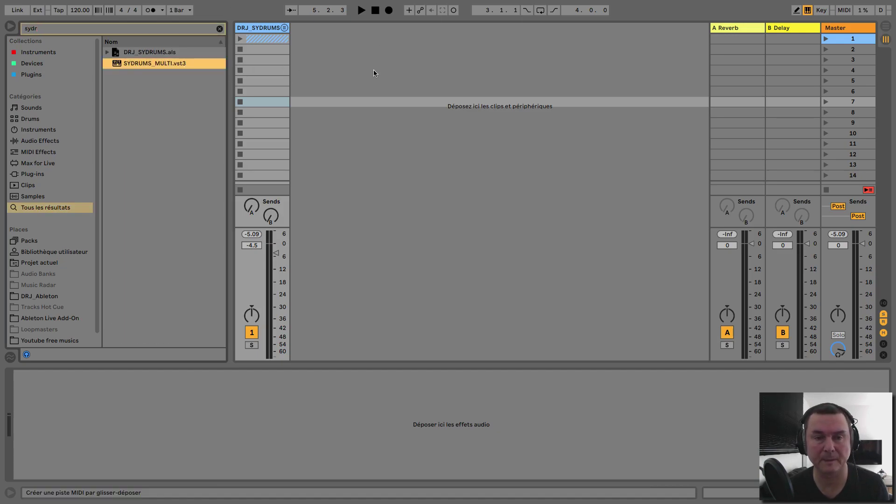
key(Return)
drag(485, 62, 400, 32)
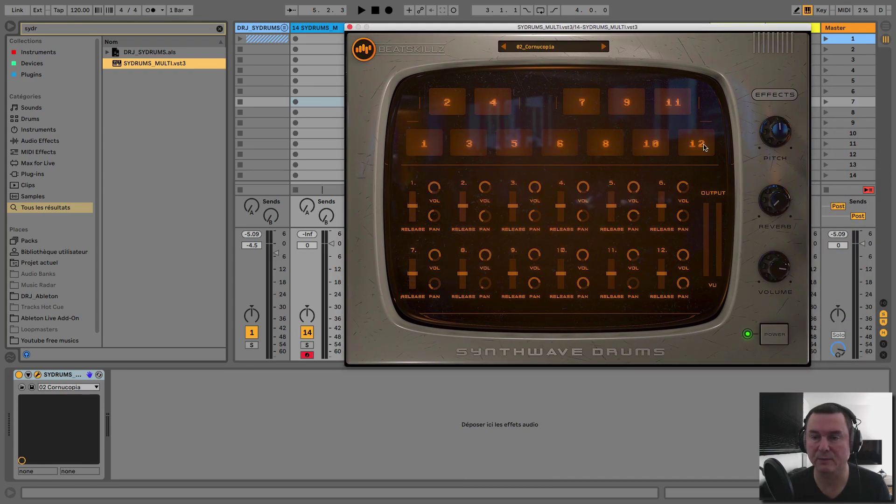
Look through the plug-in's instrument list, keeping the 02_Cornucopia kit loaded.
click(558, 47)
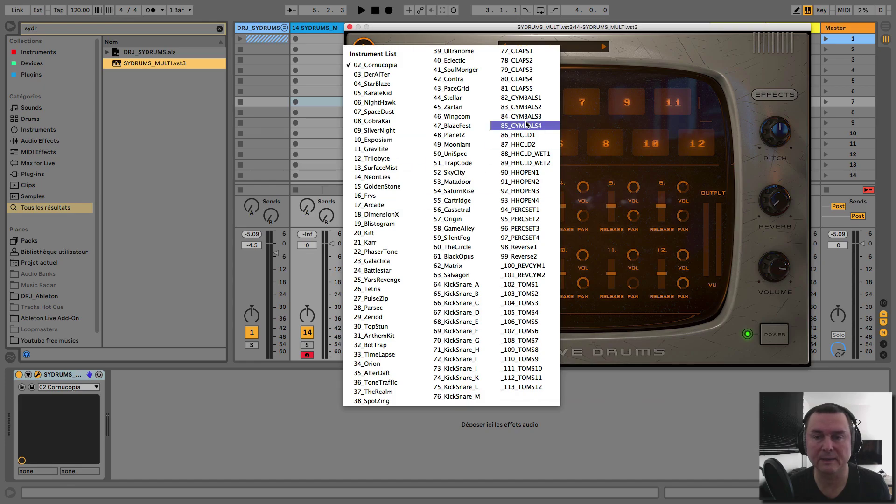
click(649, 49)
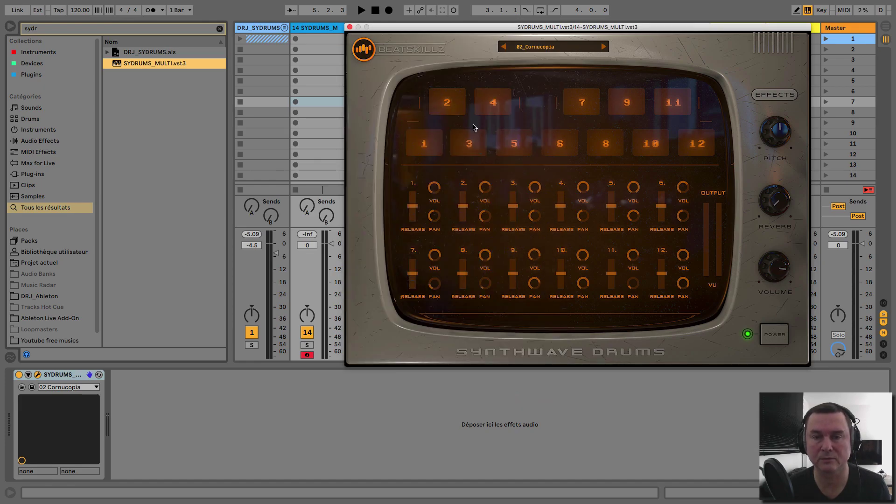
click(554, 50)
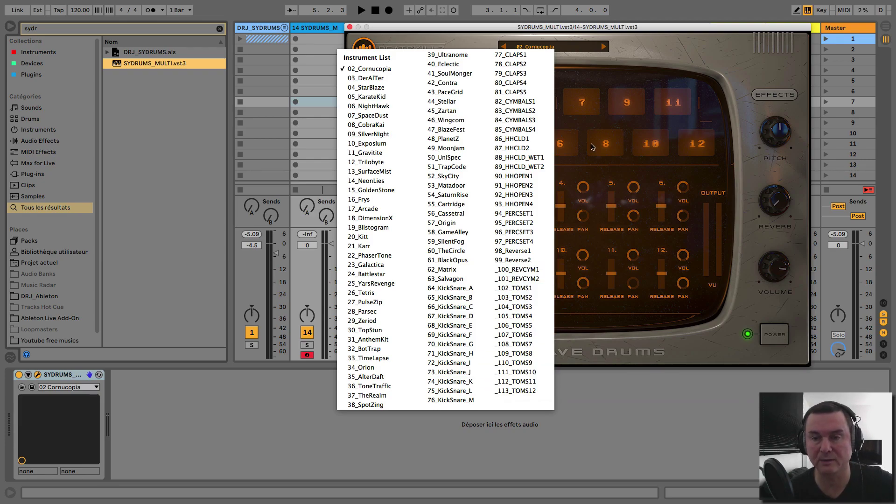
click(656, 49)
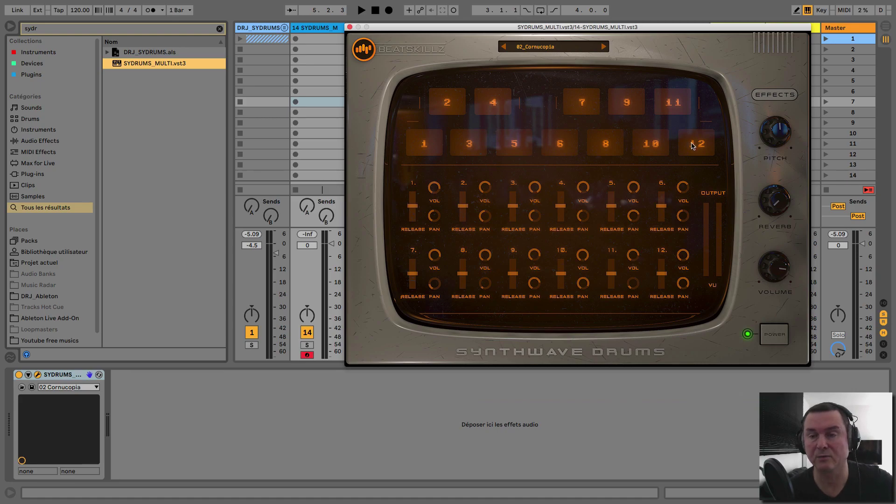
Audition pads 1, 2, 7 and 3 of the Cornucopia kit, and close the plug-in window.
click(434, 146)
click(434, 146)
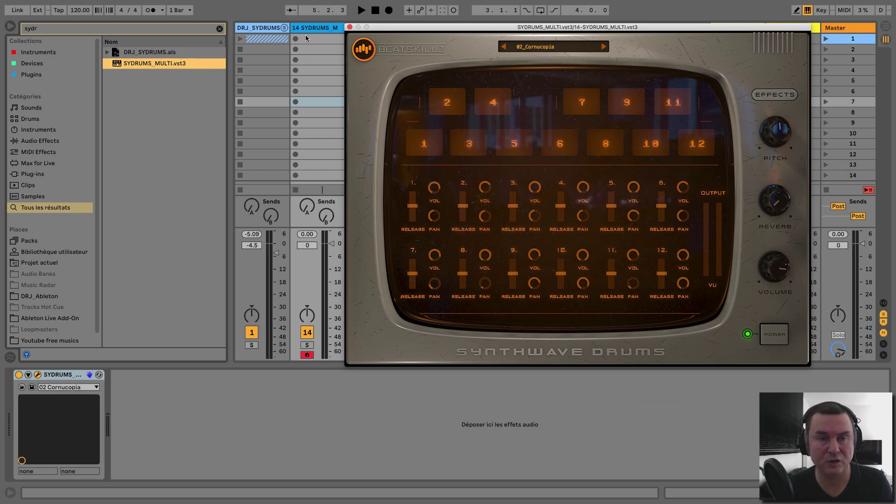
click(447, 106)
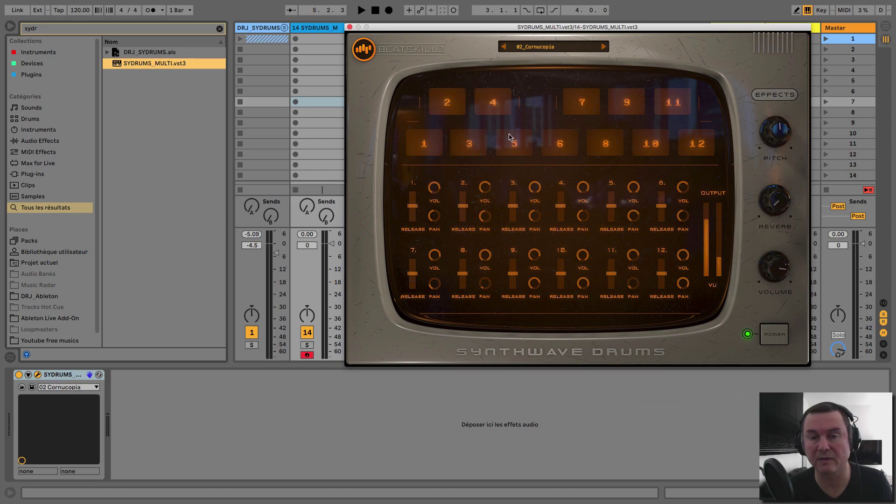
click(575, 111)
click(457, 144)
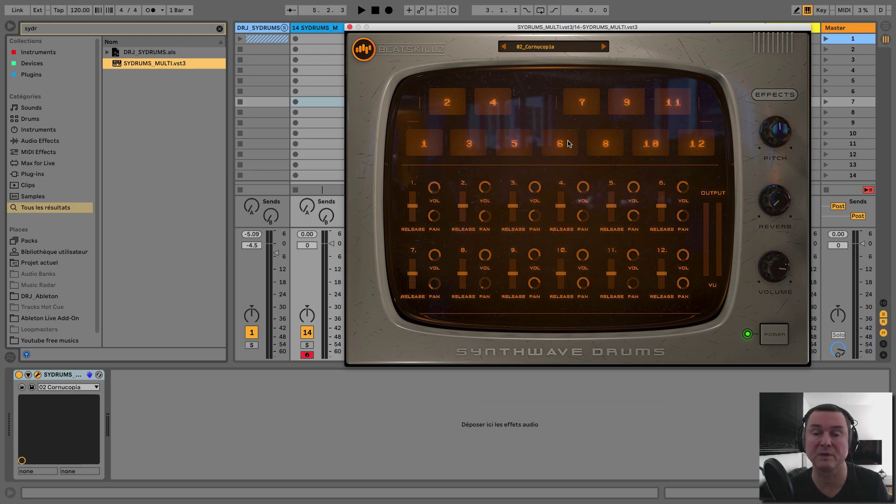
click(349, 27)
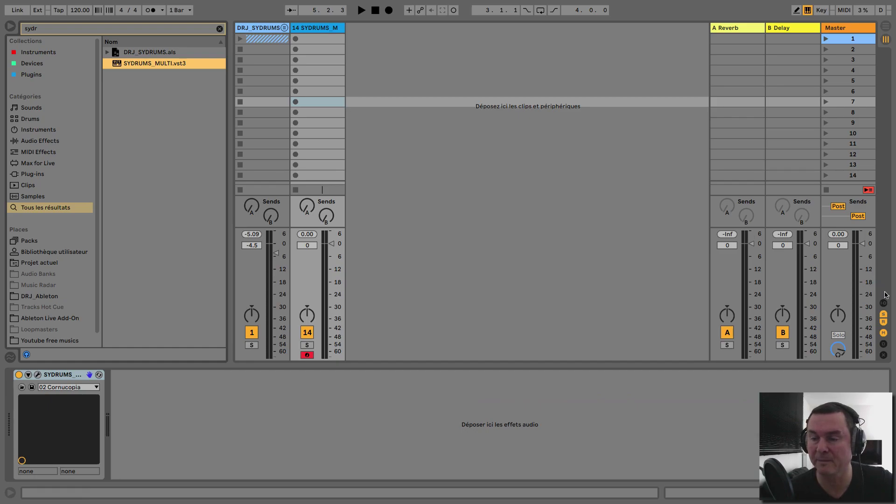
Show the mixer's input/output routing section and delete the DRJ_SYDRUMS group track.
key(ctrl+alt+i)
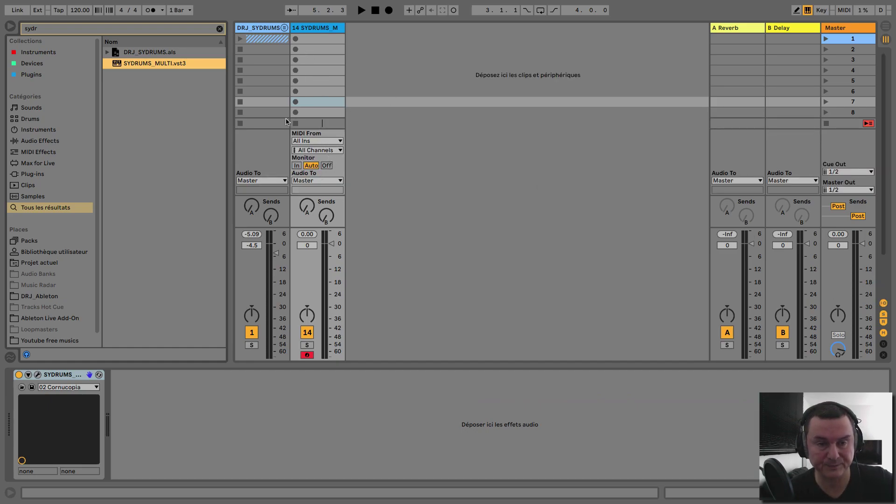
click(263, 29)
key(Delete)
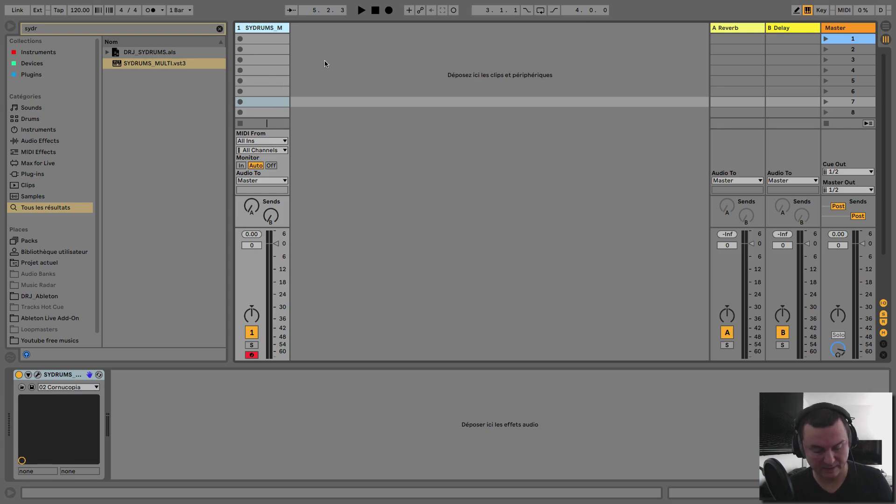
Add three audio tracks after the SYDRUMS MIDI track.
key(super+t)
key(super+t)
key(super+t)
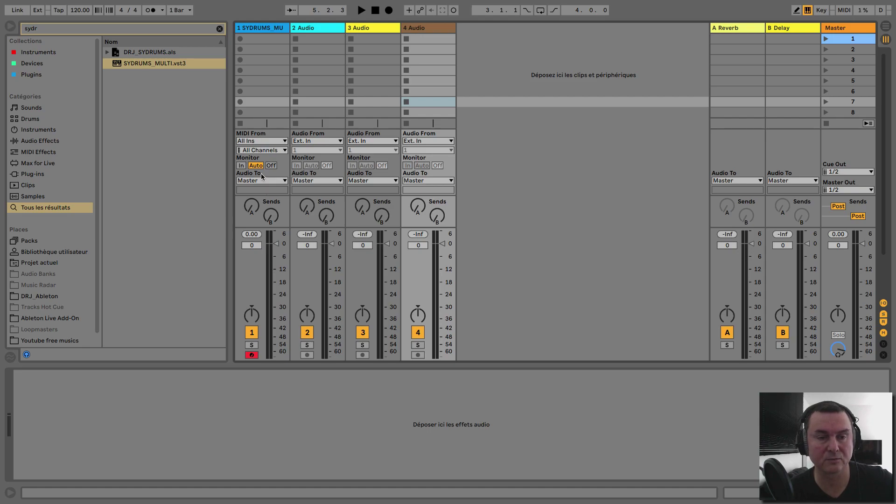
Reopen the Synthwave Drums window, place it clear of the first tracks, and audition pads 1 and 2.
click(272, 29)
click(39, 375)
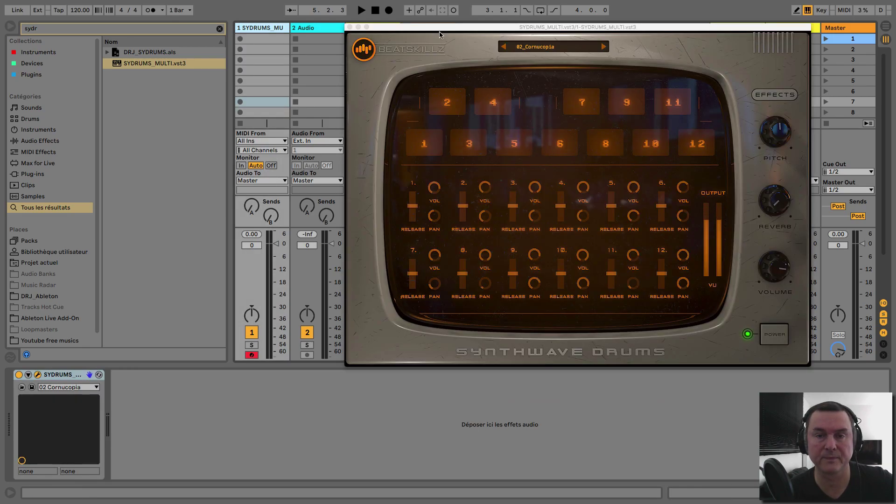
drag(439, 29, 563, 30)
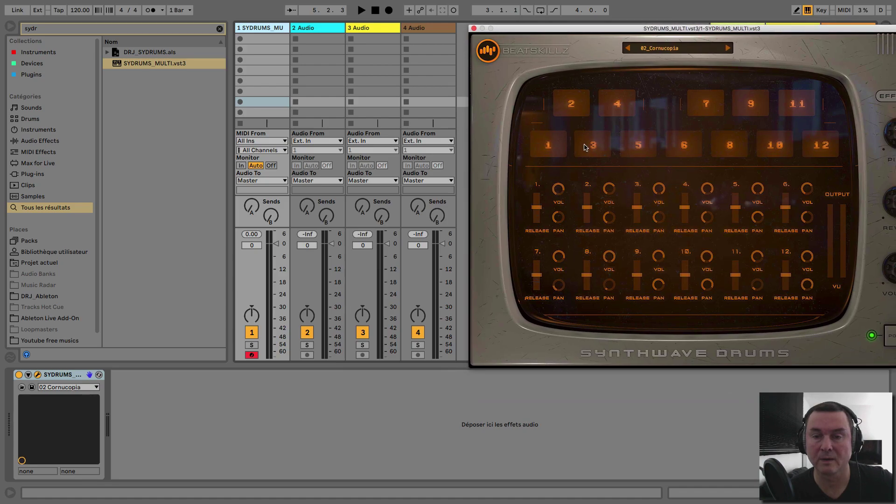
click(548, 150)
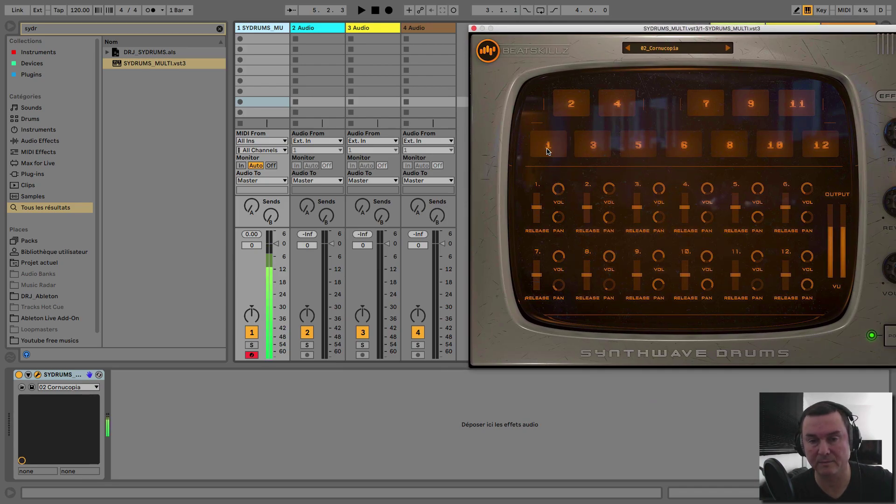
click(578, 102)
Set the 2 Audio track's input to 1-SYDRUMS MULTI.vst3, Output 2, with monitoring set to In.
click(331, 143)
click(330, 143)
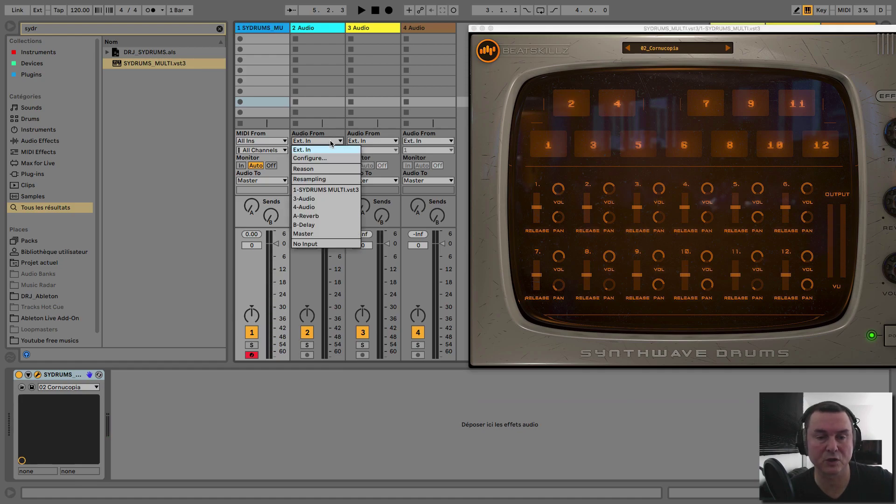
click(318, 191)
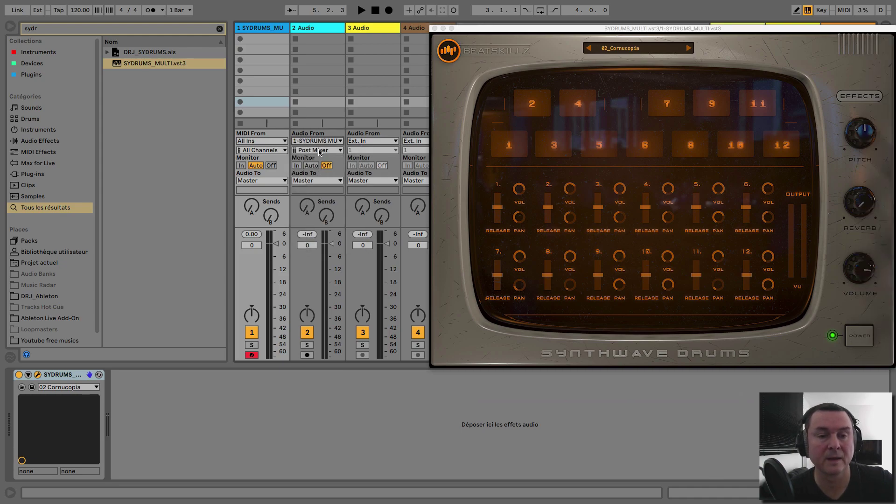
click(319, 150)
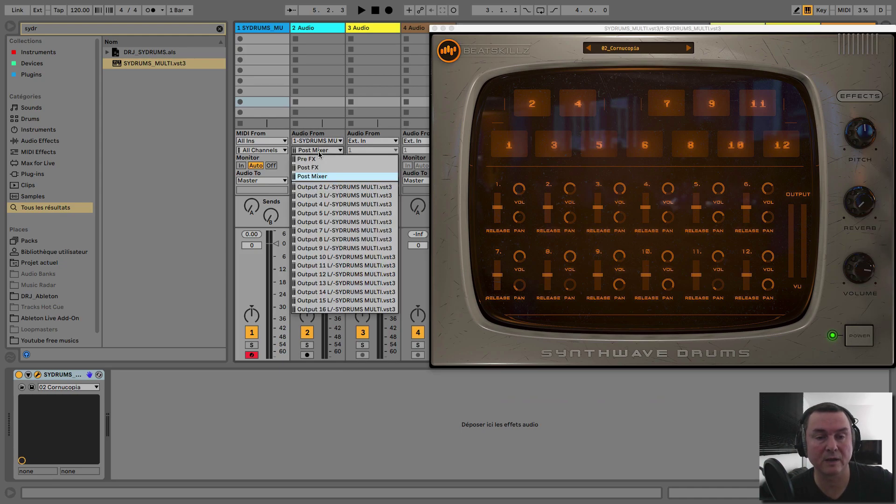
click(324, 189)
click(296, 165)
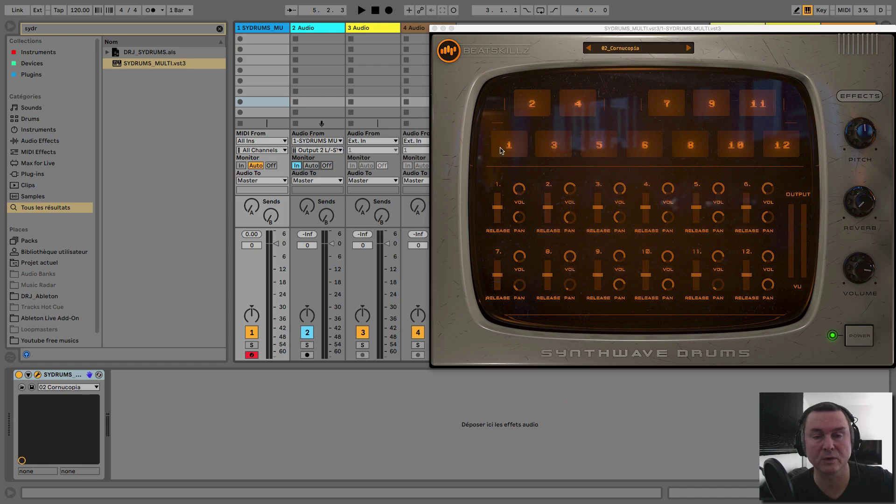
Play pads 2 and 1 to check which mixer track each one is routed to.
click(531, 104)
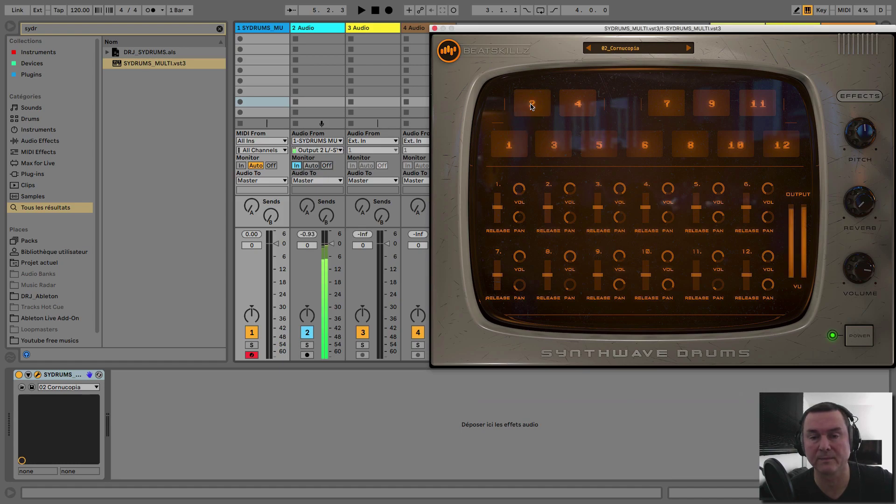
click(517, 148)
click(530, 107)
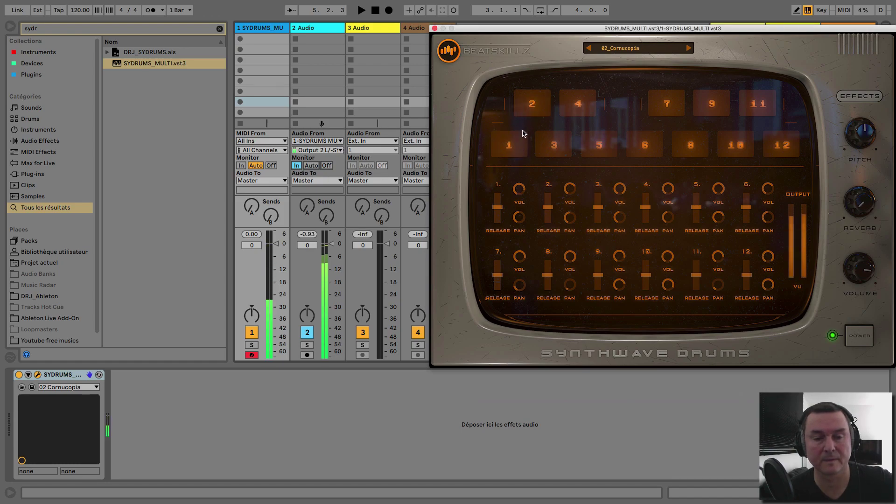
Route SYDRUMS Output 3 into the 3 Audio track with monitoring In, and test it with pad 3 before closing the plug-in window.
click(380, 141)
click(379, 186)
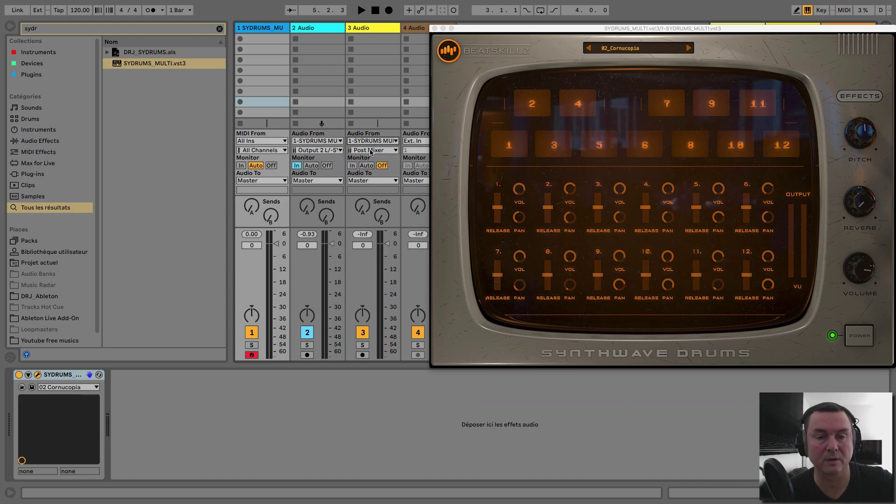
click(374, 150)
click(375, 200)
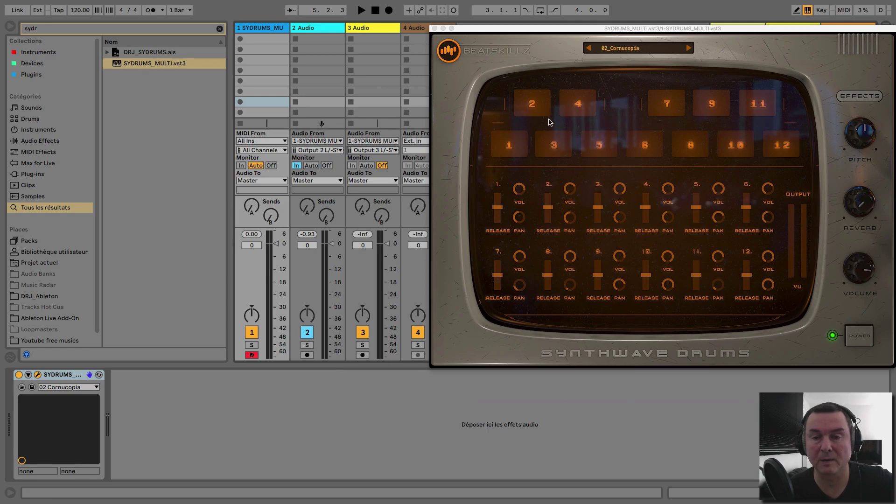
click(352, 166)
click(552, 152)
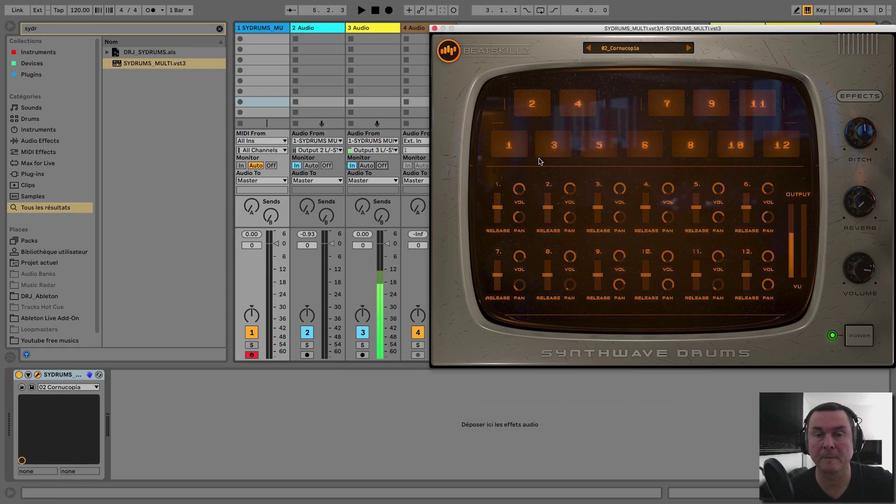
click(434, 29)
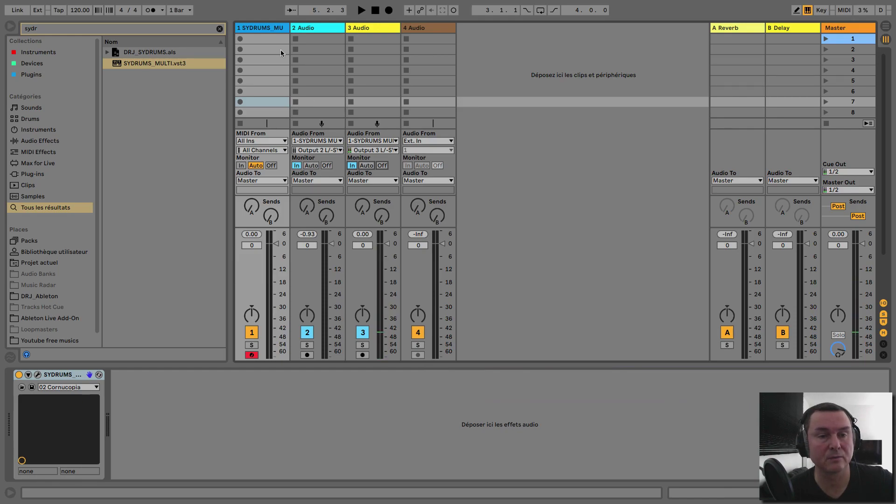
Group the SYDRUMS track together with the three audio tracks.
click(272, 30)
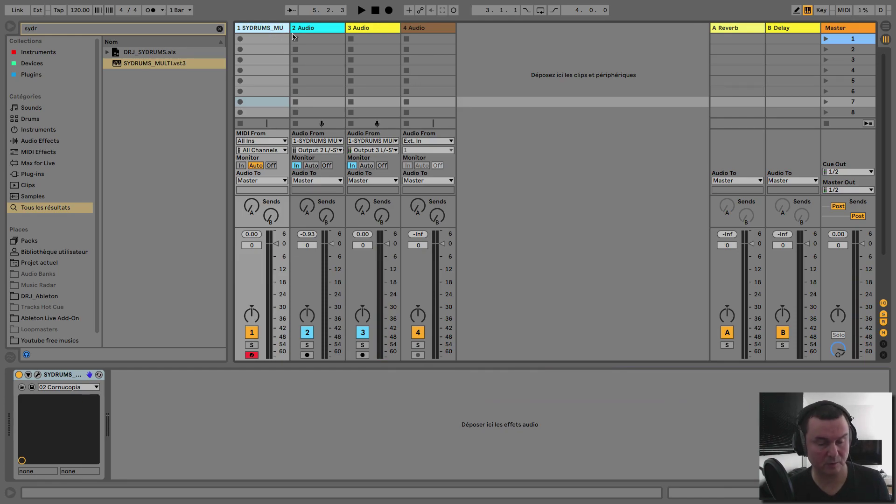
shift+click(418, 29)
key(super+g)
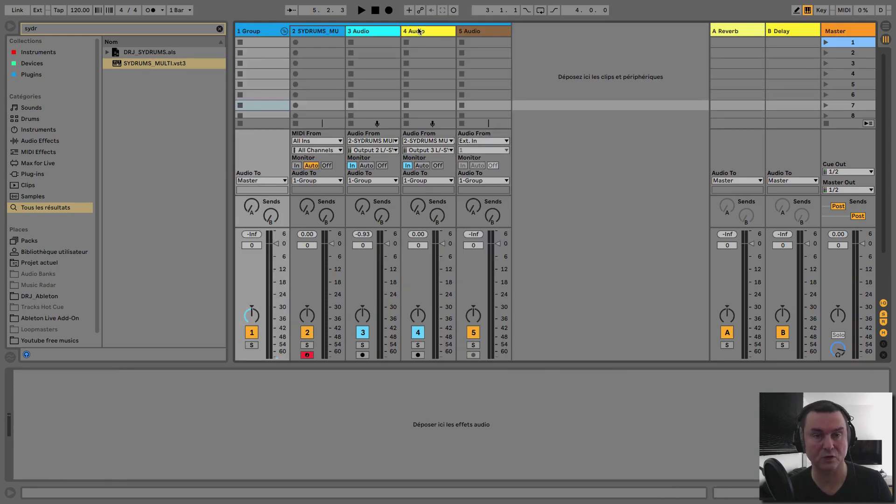
Fold the track group, add a separate audio track outside it, and delete the group.
click(284, 31)
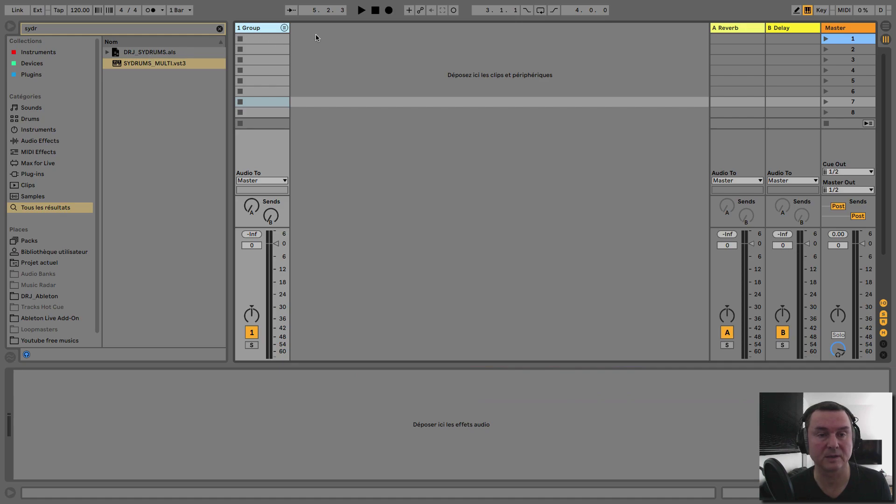
click(319, 48)
key(ctrl+t)
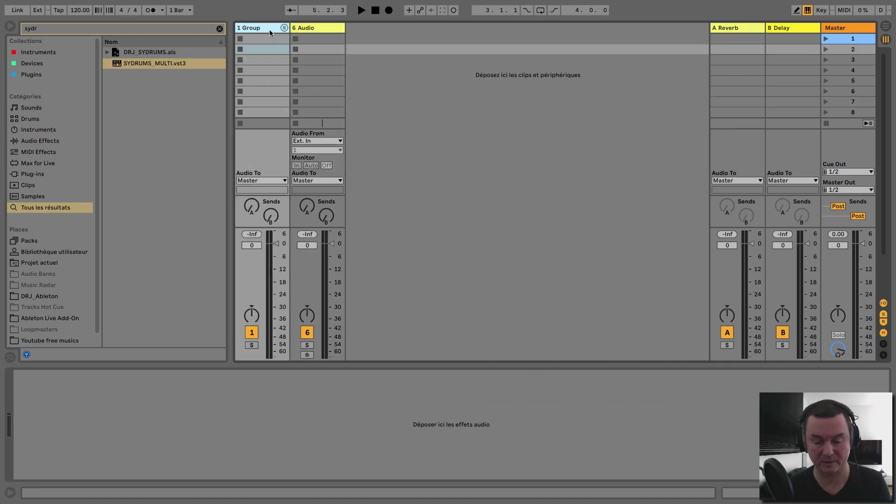
key(Delete)
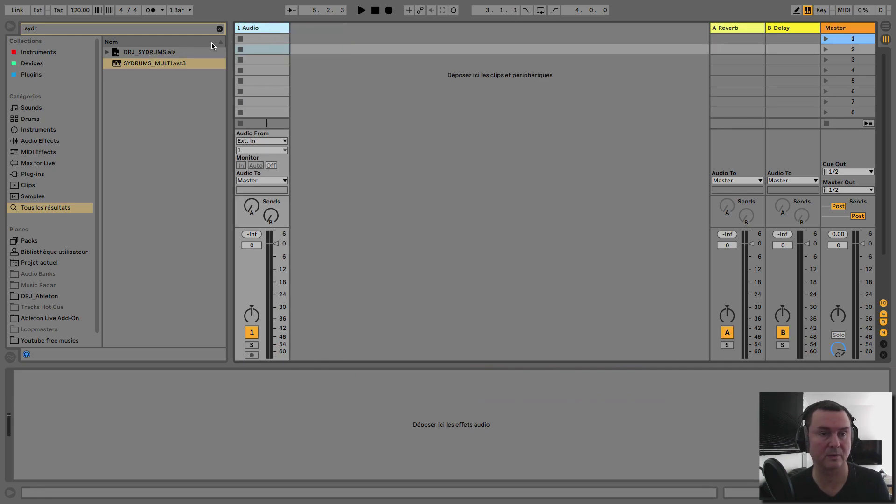
Import the saved DRJ_SYDRUMS set into the session and delete the leftover 1 Audio track.
click(148, 51)
drag(116, 54, 316, 48)
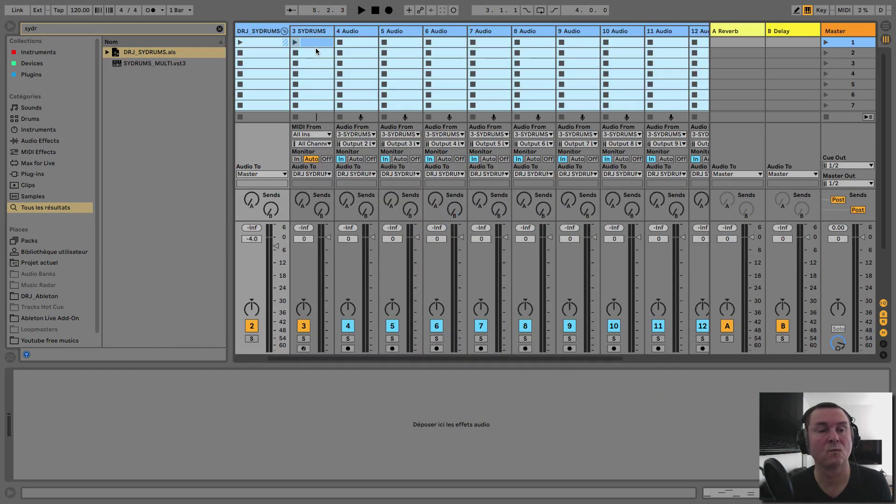
scroll(272, 41, left, 2)
click(265, 31)
key(Delete)
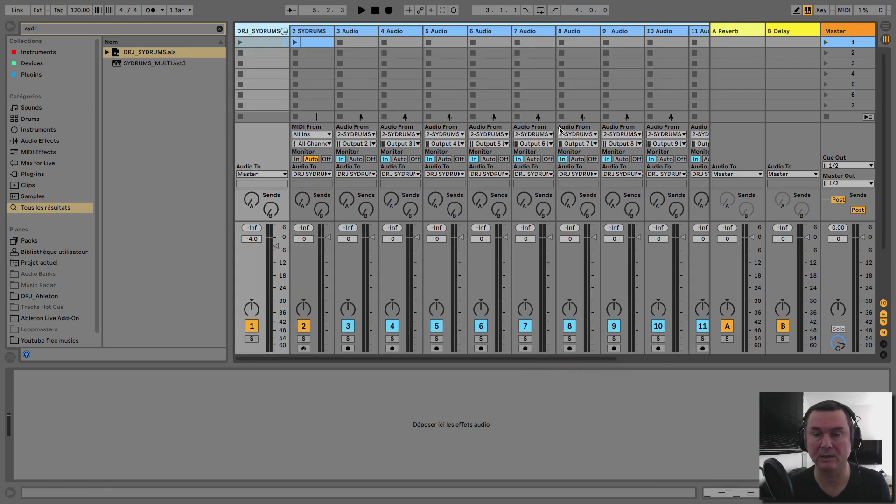
Hide the browser and the mixer's in/out section, and open the MIDI clip on the SYDRUMS track.
key(ctrl+alt+b)
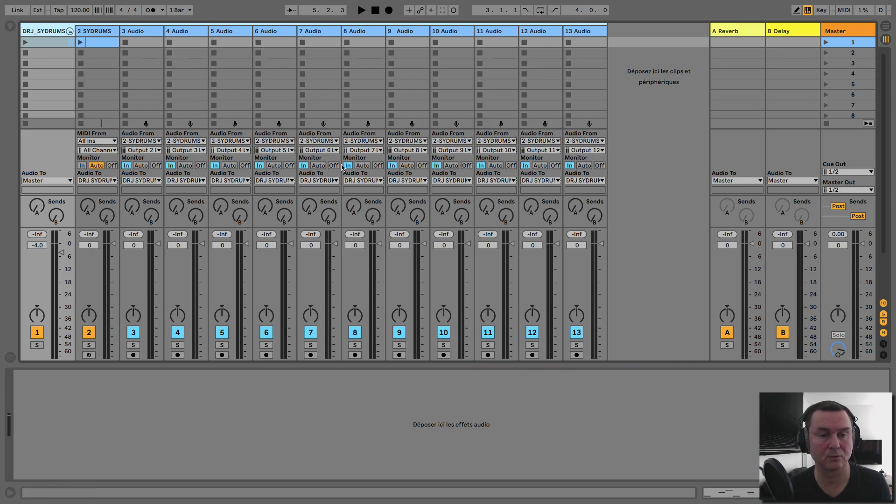
click(883, 303)
double_click(96, 44)
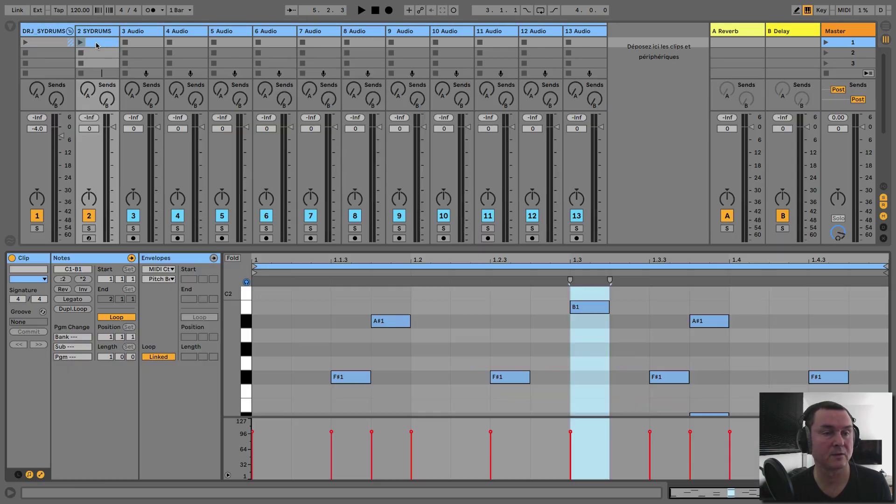
Play the SYDRUMS clip with the track's device in view to check the levels on the routed tracks, and stop playback.
click(80, 43)
double_click(107, 32)
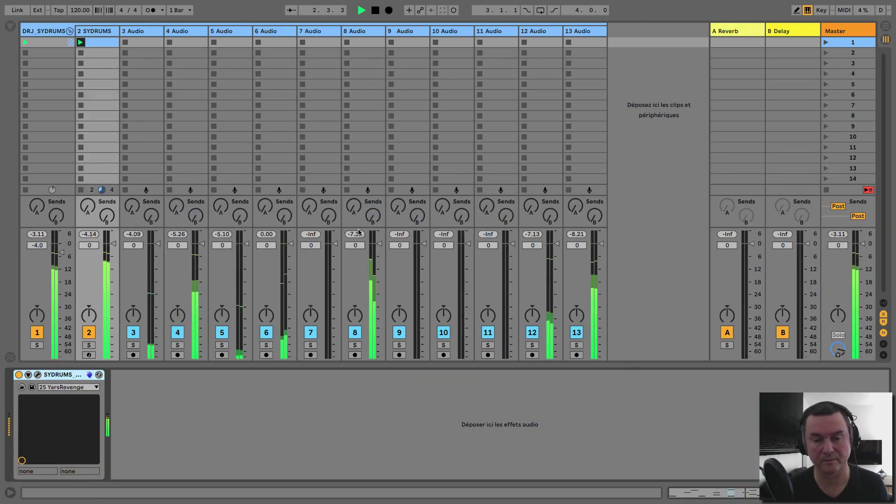
key(space)
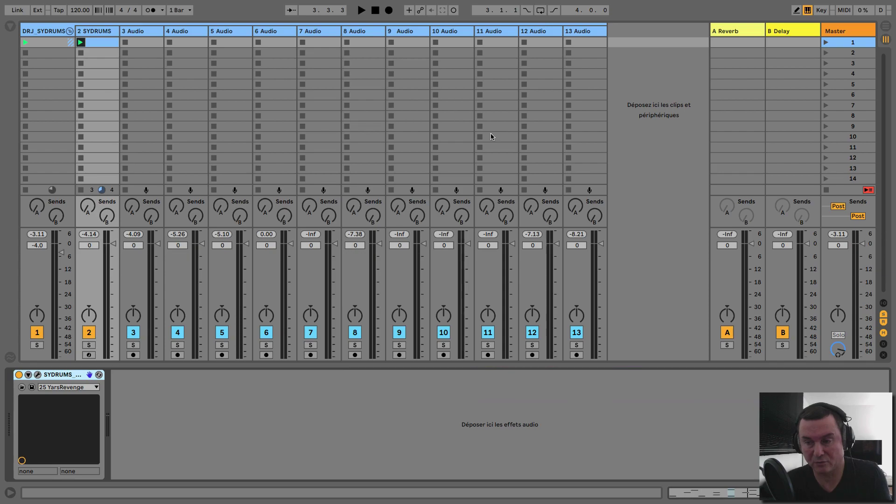
Fold and unfold the DRJ_SYDRUMS group, and bring the browser back at a narrower width.
click(45, 32)
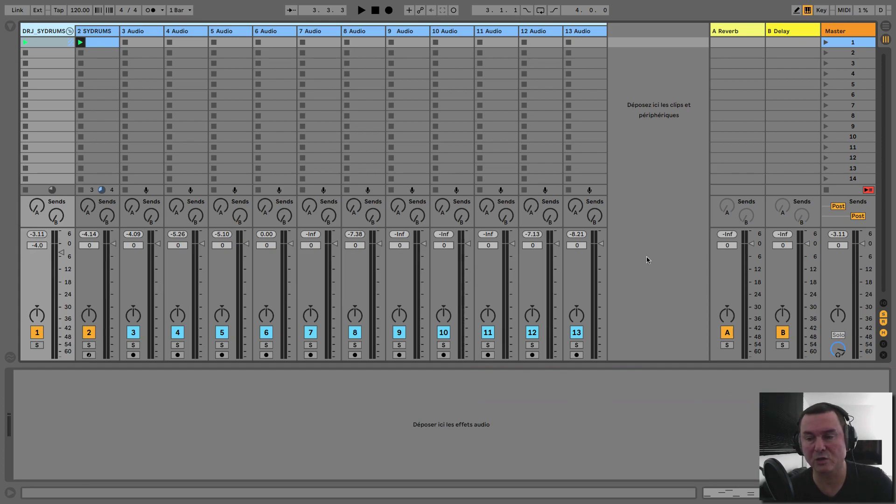
click(68, 32)
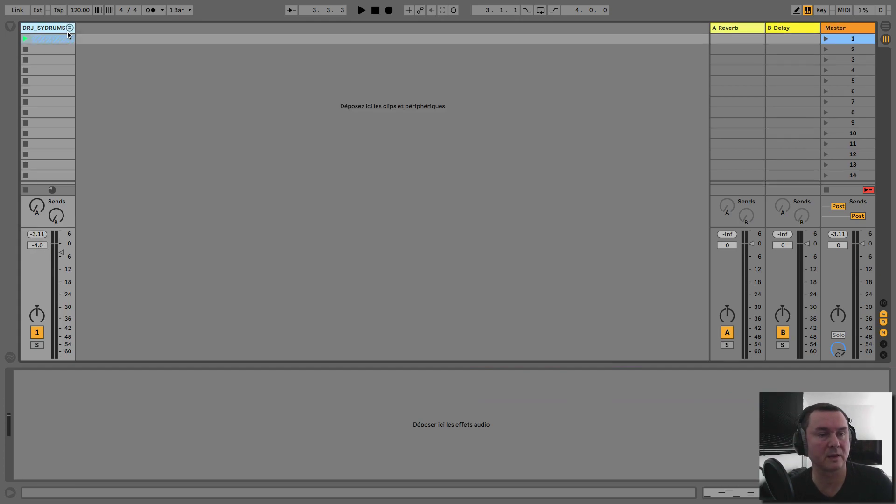
key(ctrl+alt+b)
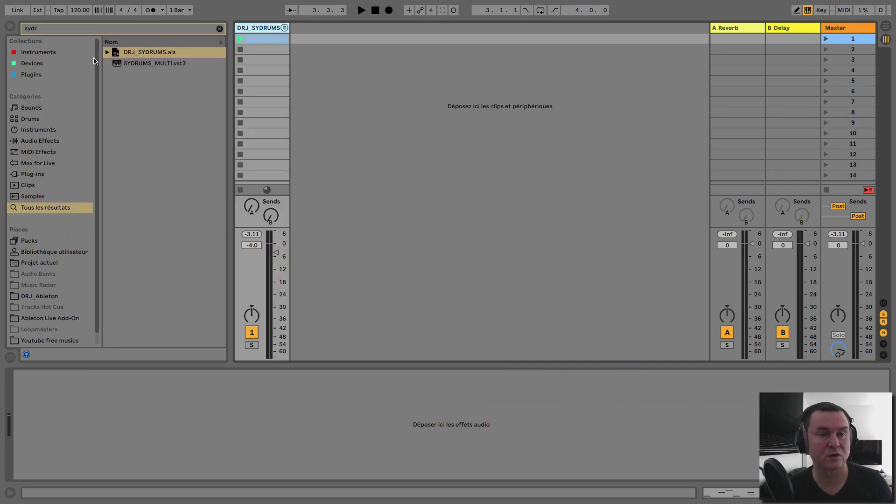
drag(230, 84, 204, 88)
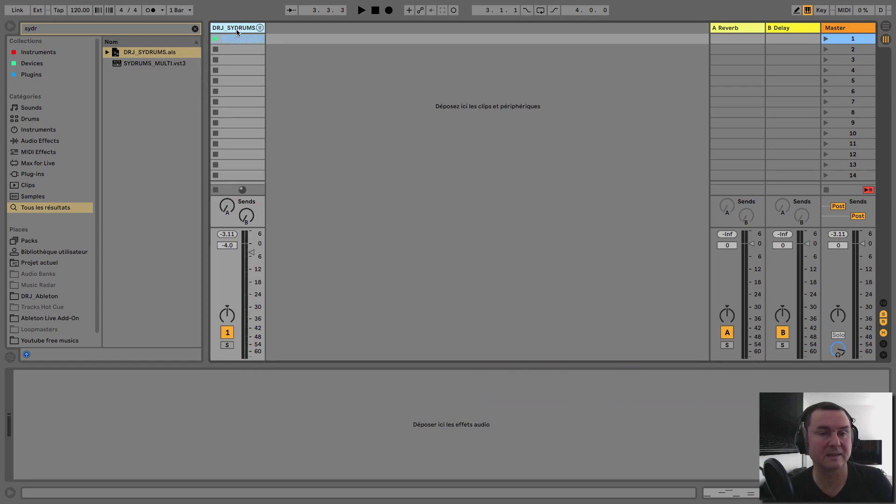
click(260, 27)
Open the plug-in window of the SYDRUMS track, place it over the mixer, and load 02_Cornucopia from its instrument list.
click(292, 32)
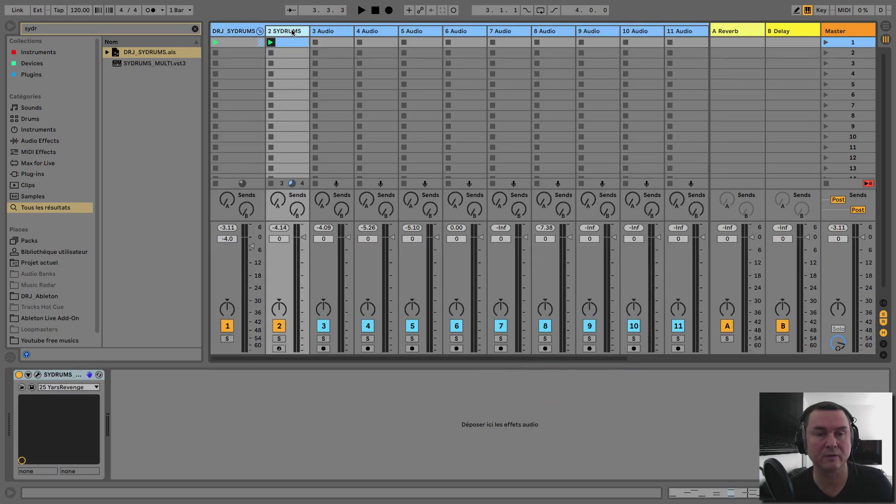
click(52, 389)
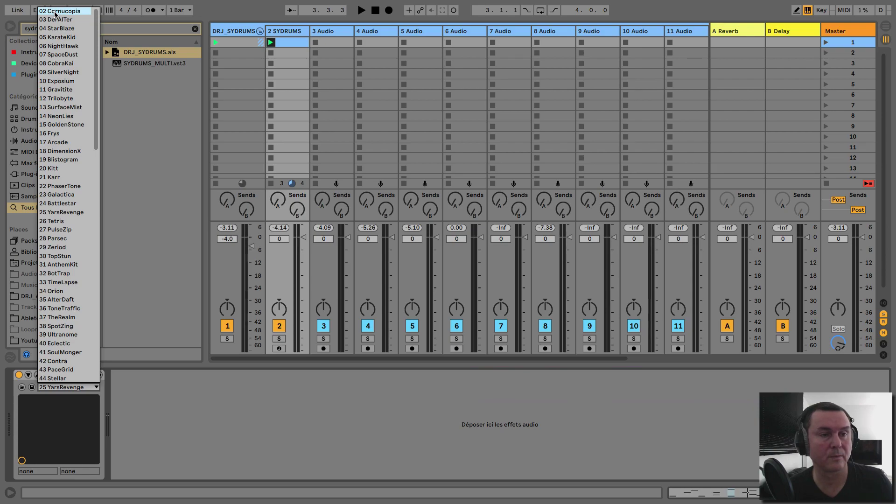
click(279, 30)
click(38, 374)
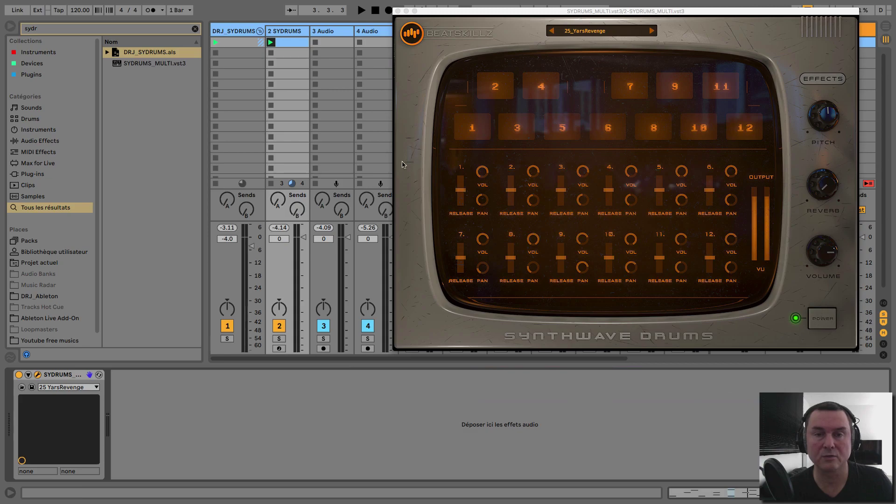
drag(486, 11, 407, 42)
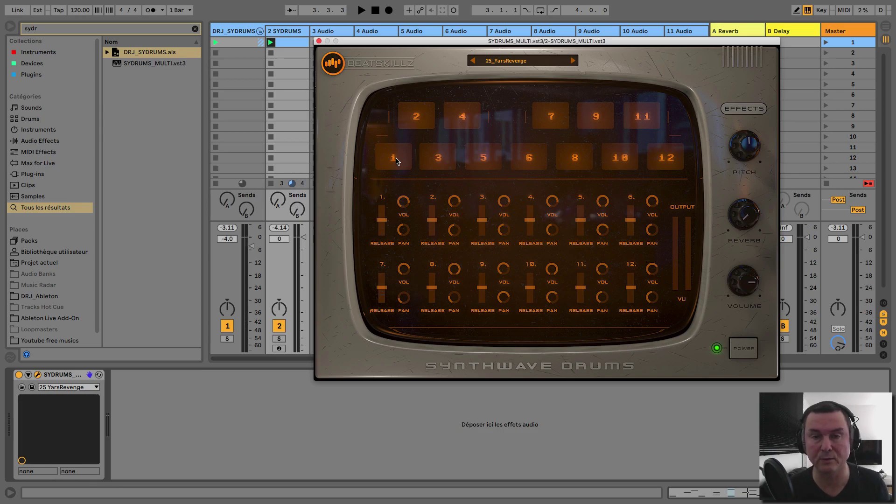
click(497, 62)
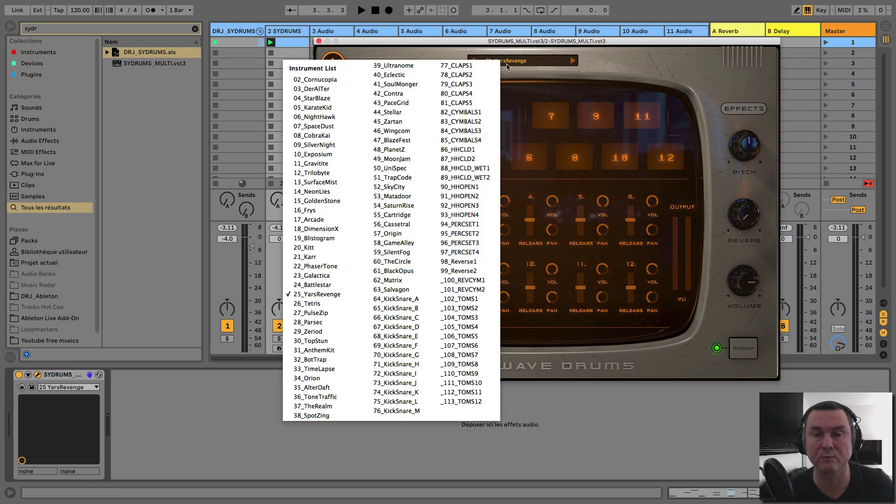
click(310, 80)
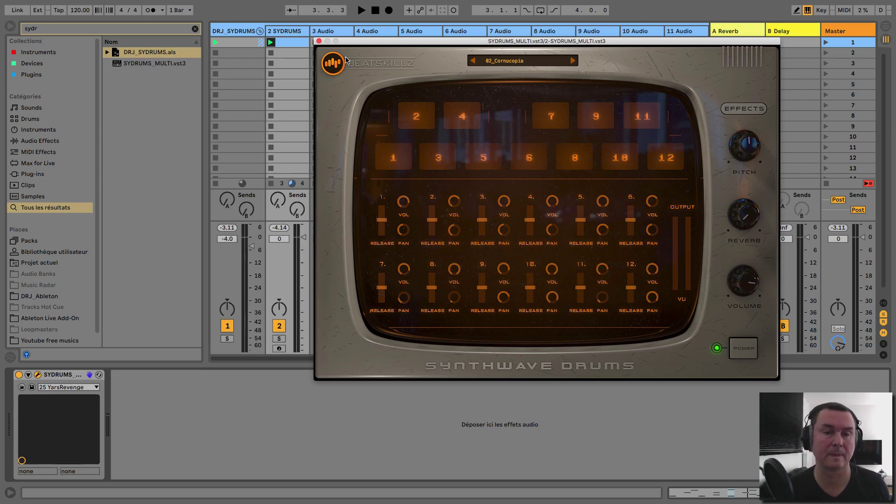
Play the clip with the device preset set to 02 Cornucopia, and arm the SYDRUMS track for recording.
key(space)
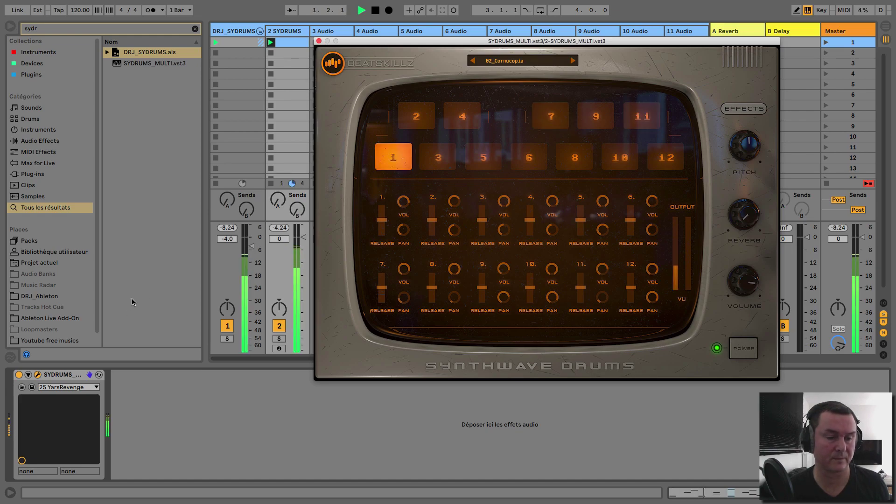
click(60, 387)
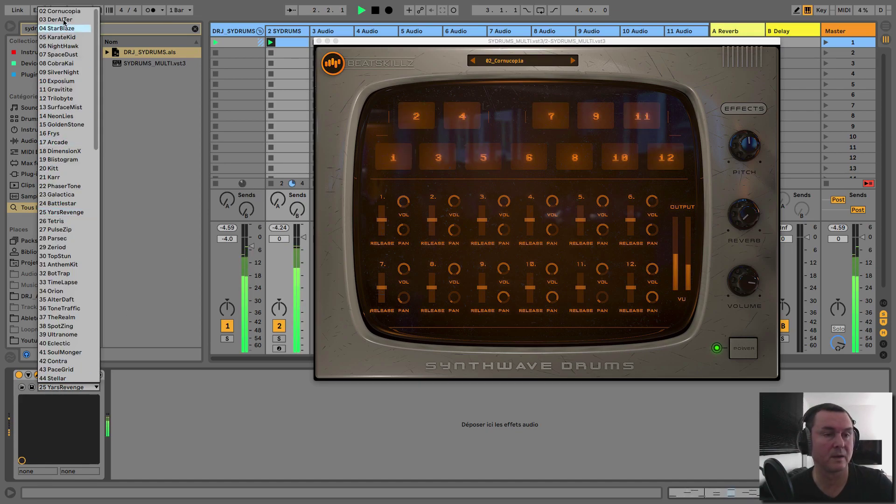
click(56, 16)
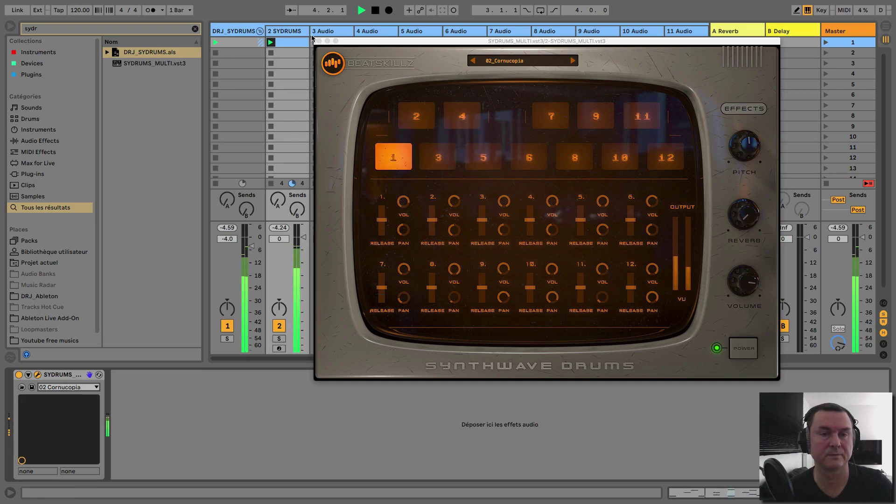
click(279, 349)
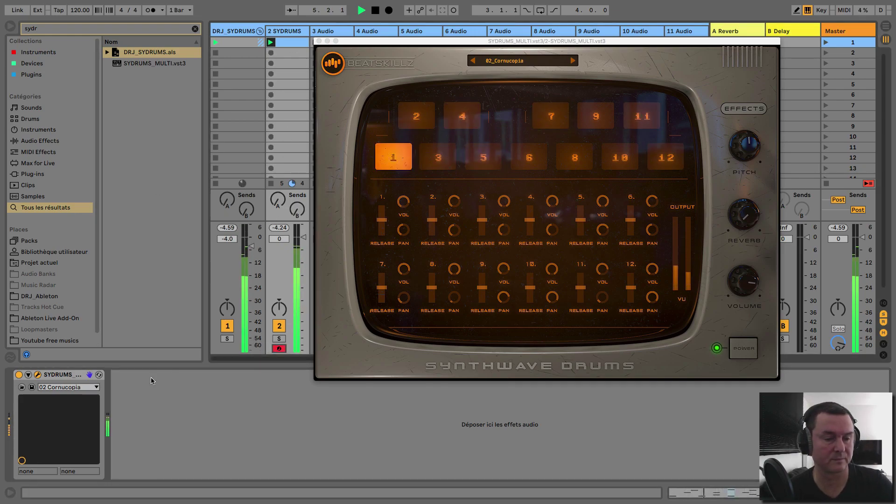
Audition the SYDRUMS presets 03 DerAlTer, 04 StarBlaze, 05 KarateKid and 15 GoldenStone during playback.
click(75, 387)
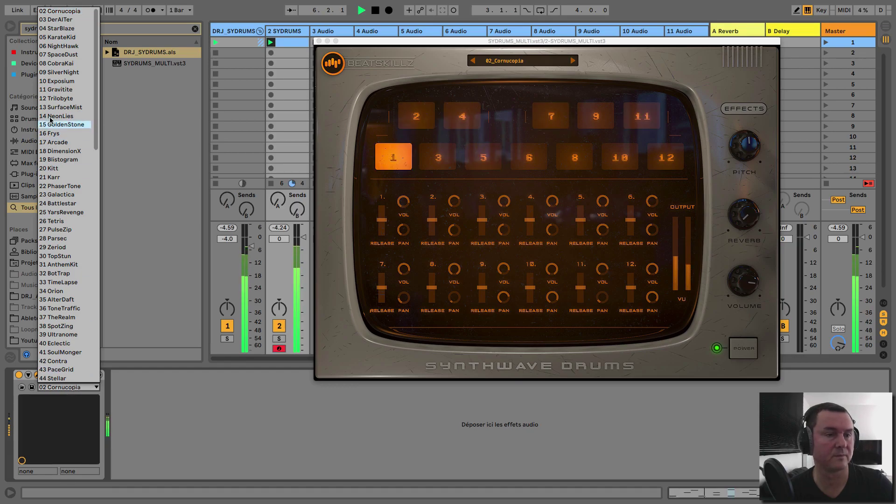
click(61, 20)
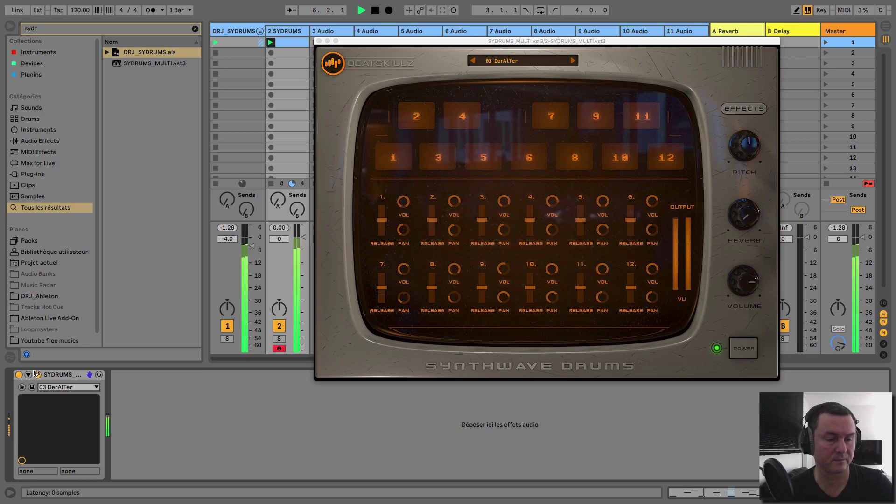
key(Down)
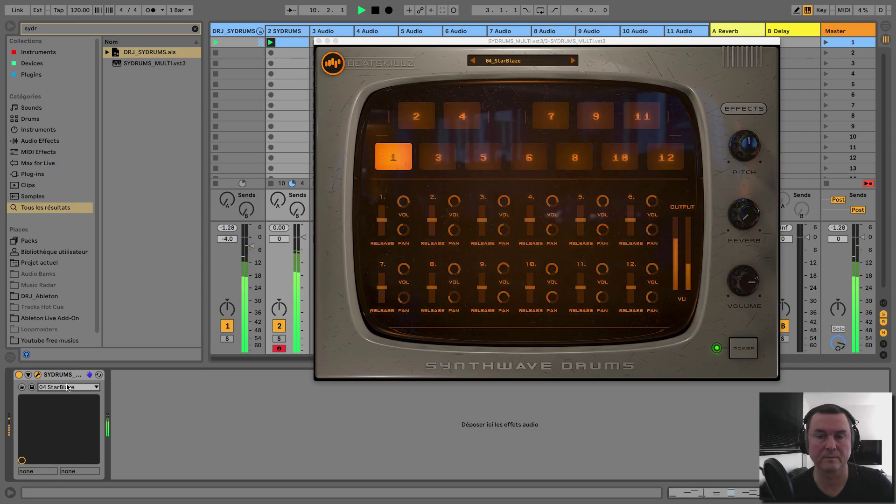
key(Down)
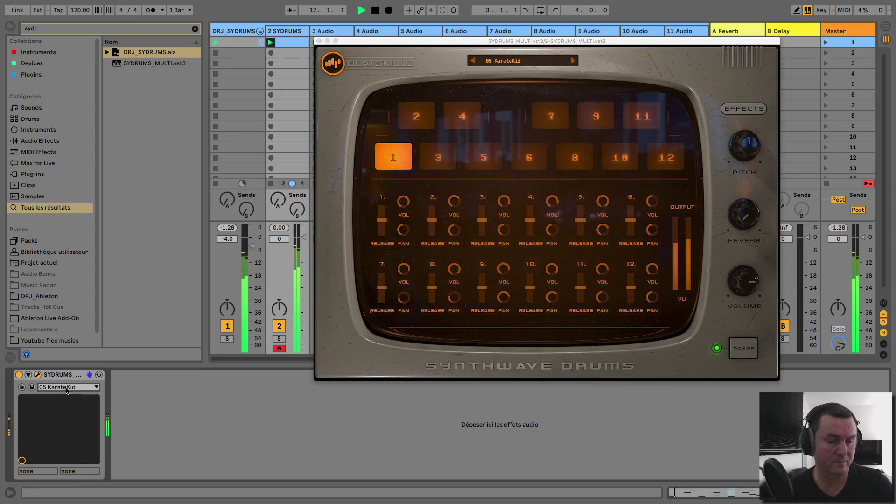
click(73, 385)
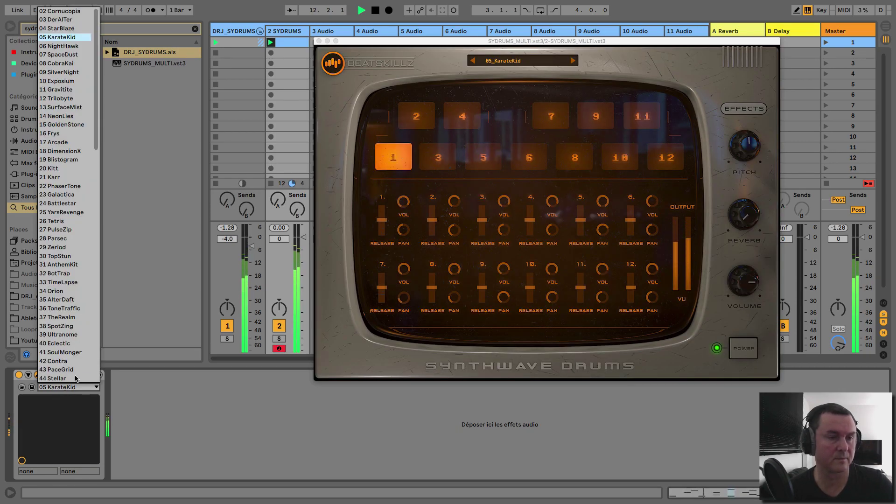
click(56, 126)
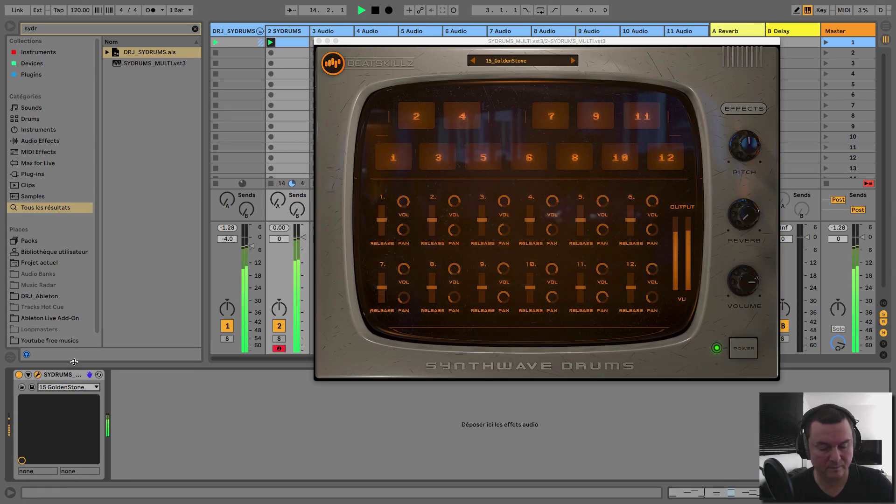
Audition the SYDRUMS presets 18 DimensionX, 22 PhaserTone, 23 Galactica and 25 YarsRevenge while the clip plays.
click(62, 387)
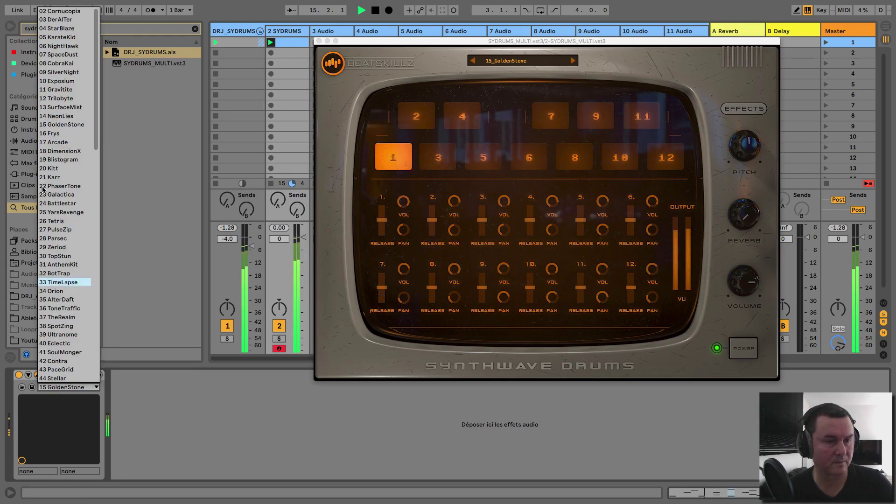
click(57, 152)
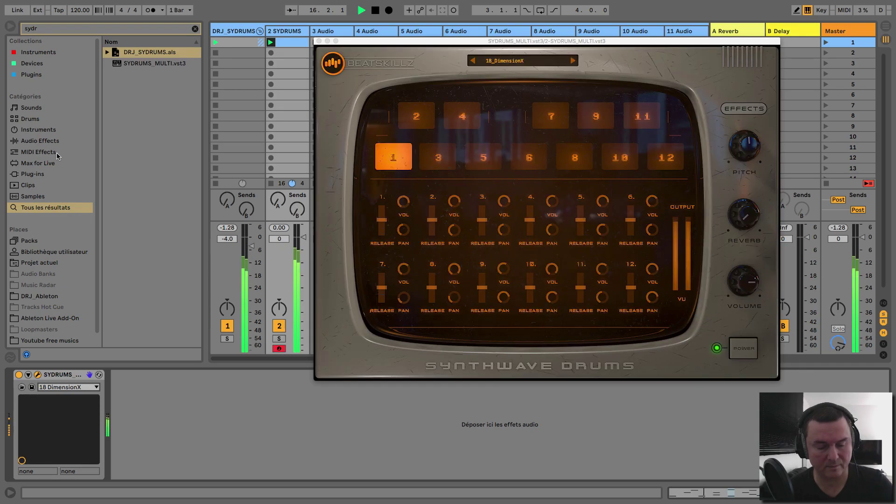
click(65, 387)
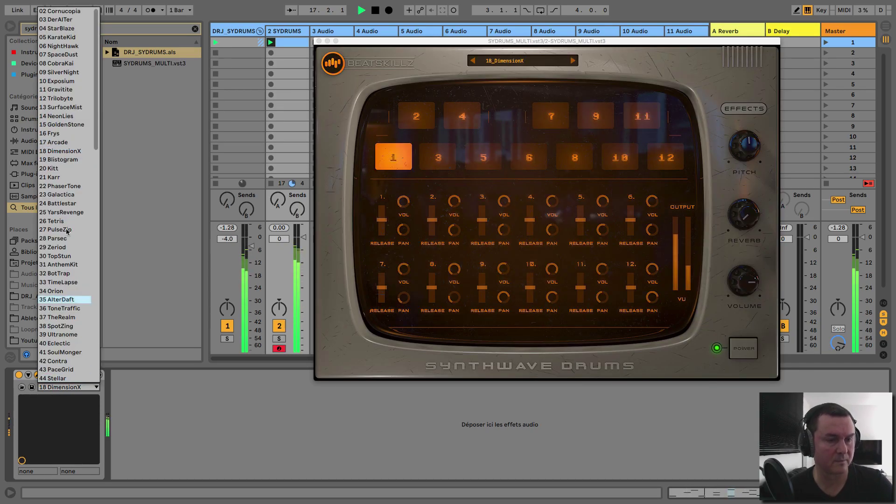
click(63, 186)
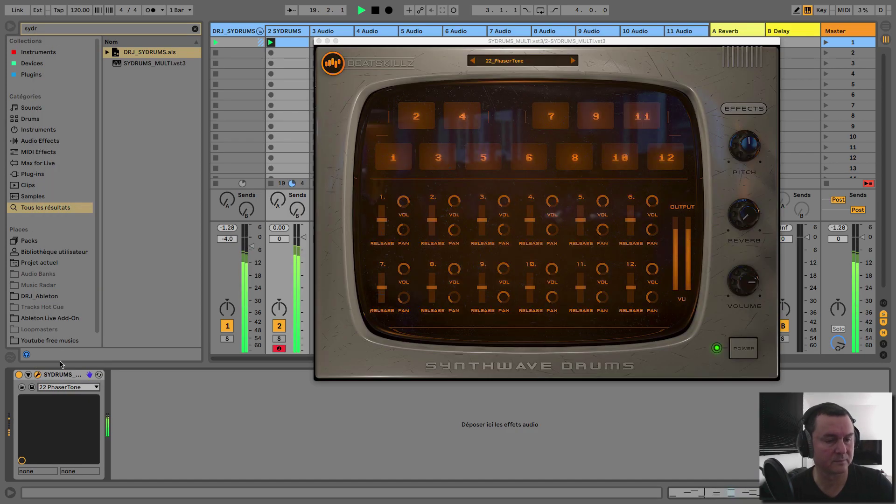
click(64, 387)
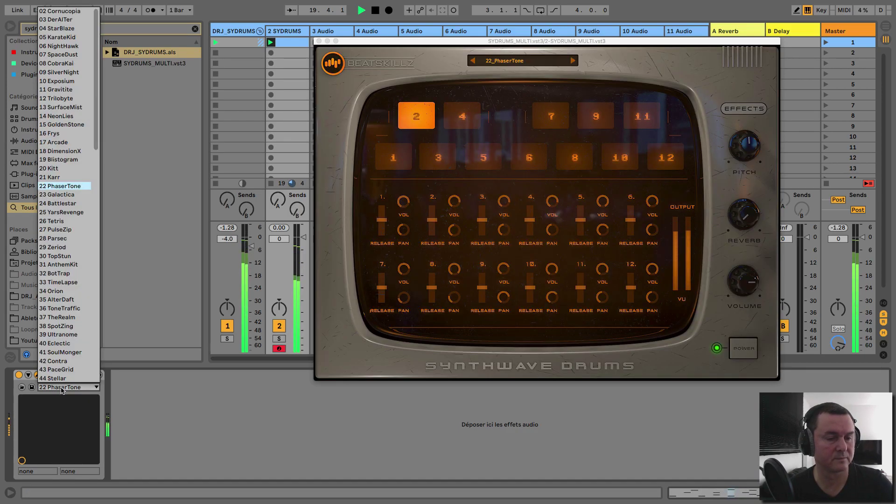
click(62, 194)
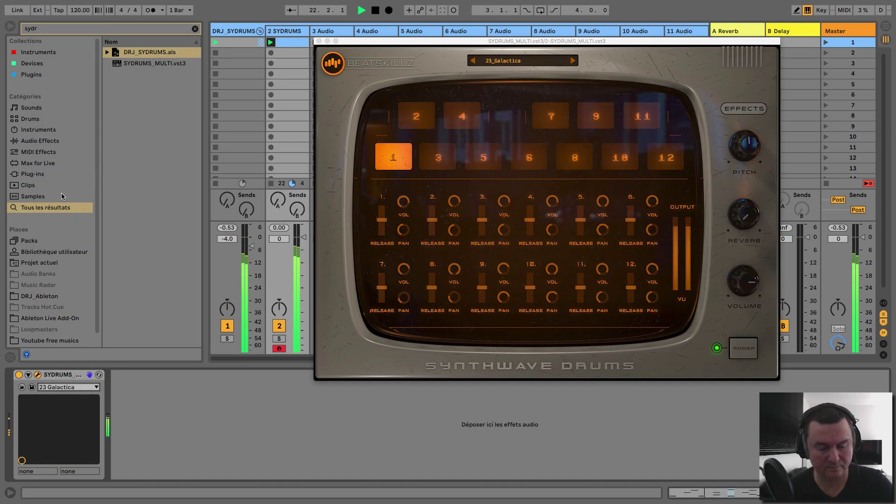
click(43, 390)
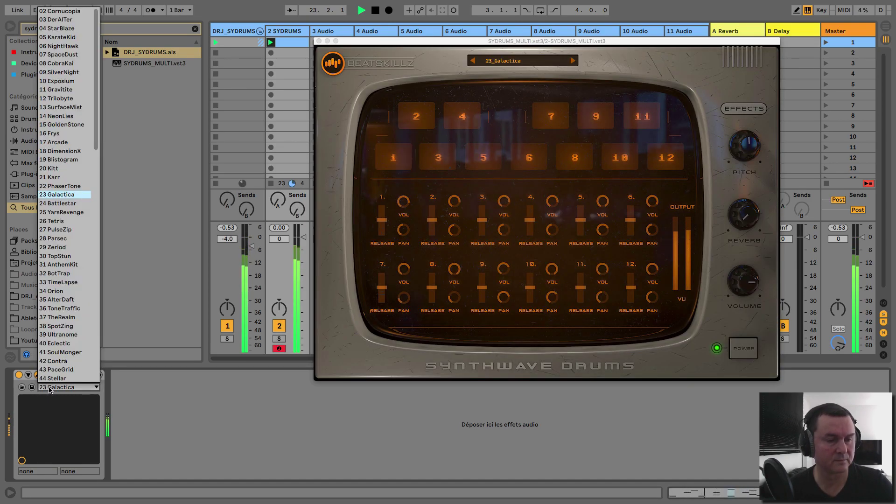
click(61, 213)
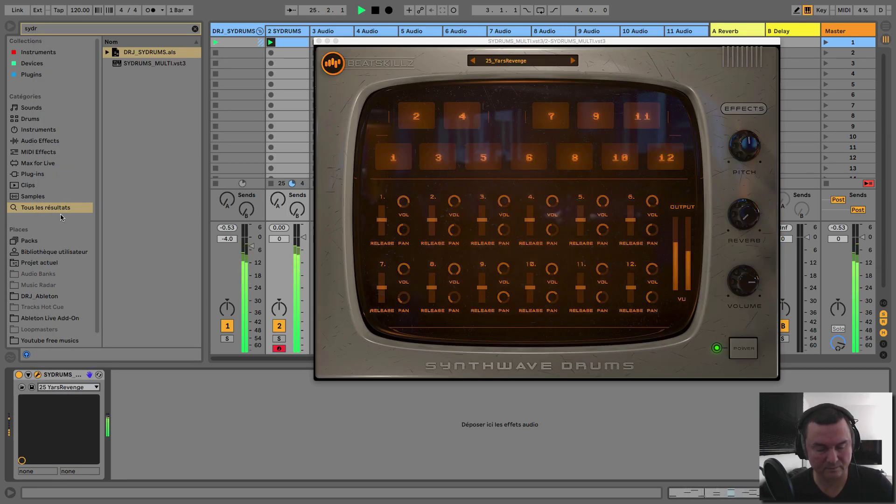
Audition the SYDRUMS presets 30 TopStun, 33 TimeLapse, 35 AlterDaft and 36 ToneTraffic while the clip plays.
click(65, 387)
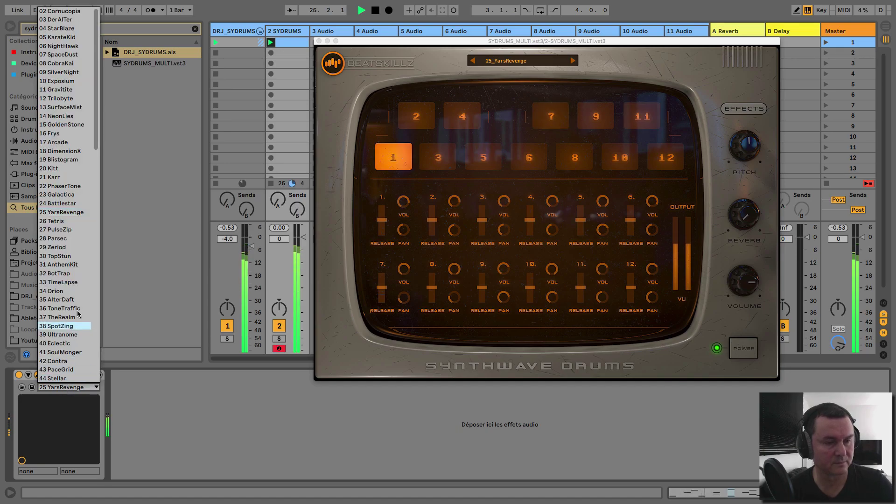
click(65, 256)
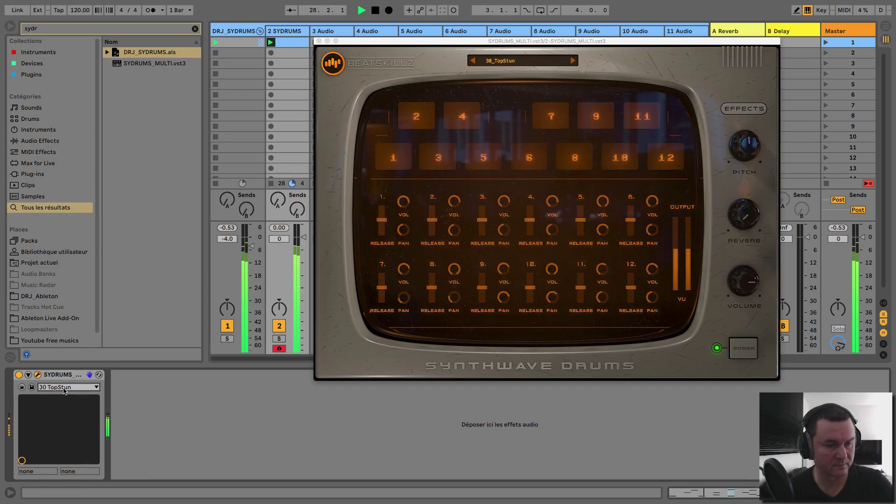
click(64, 388)
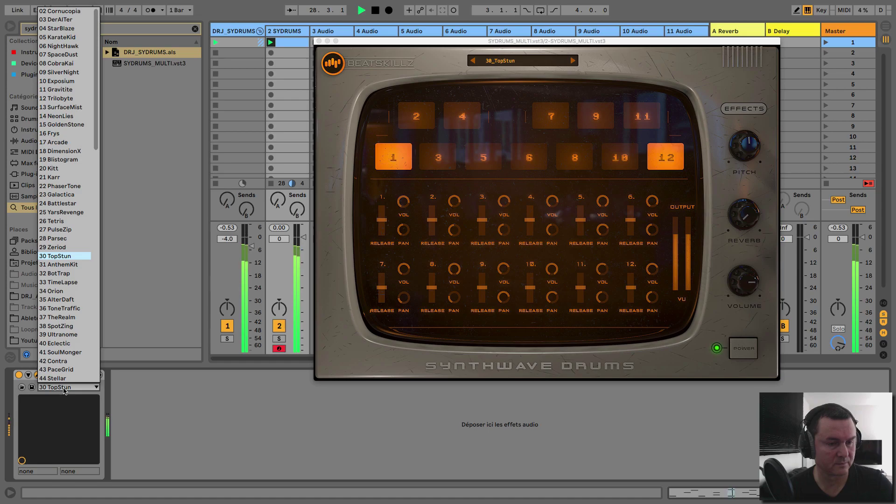
click(67, 282)
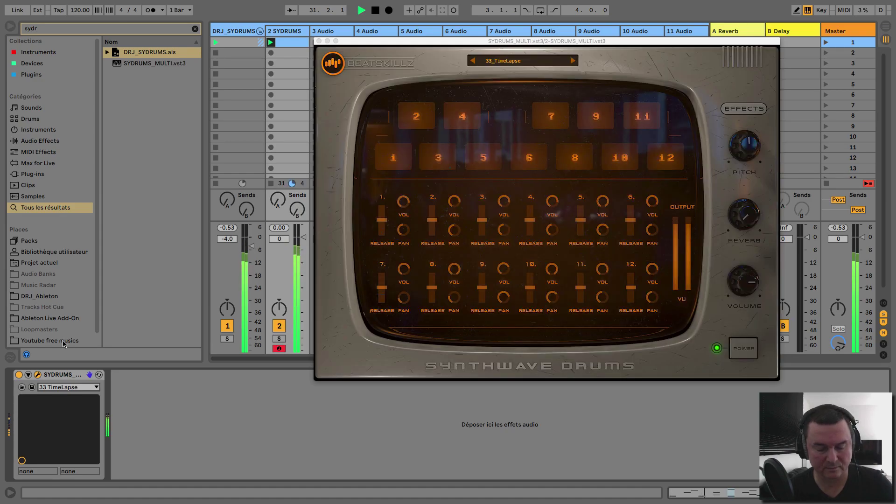
click(61, 387)
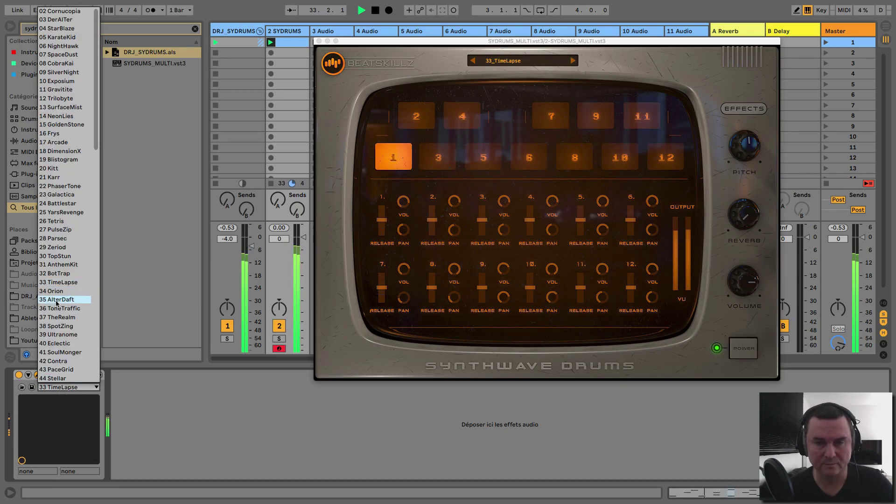
click(57, 301)
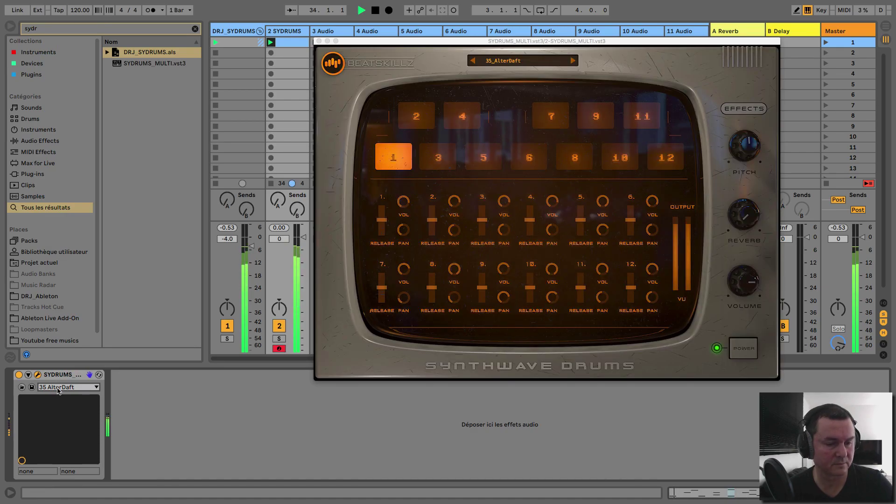
click(60, 387)
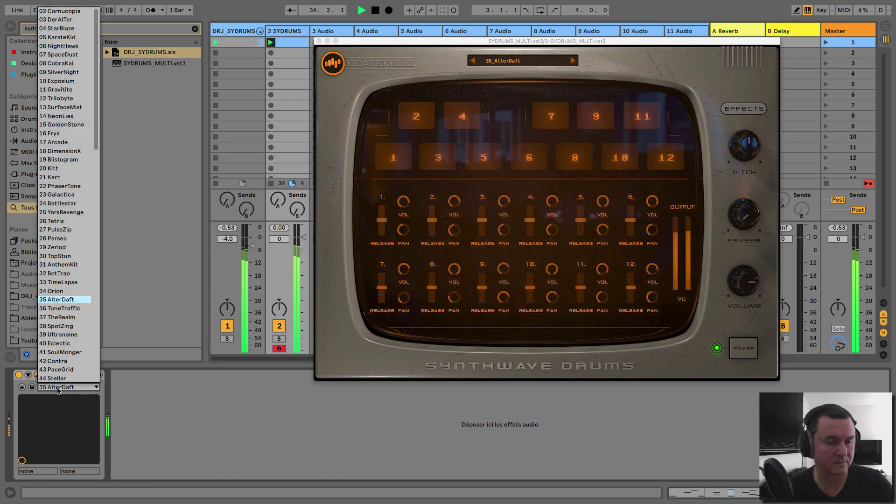
click(63, 309)
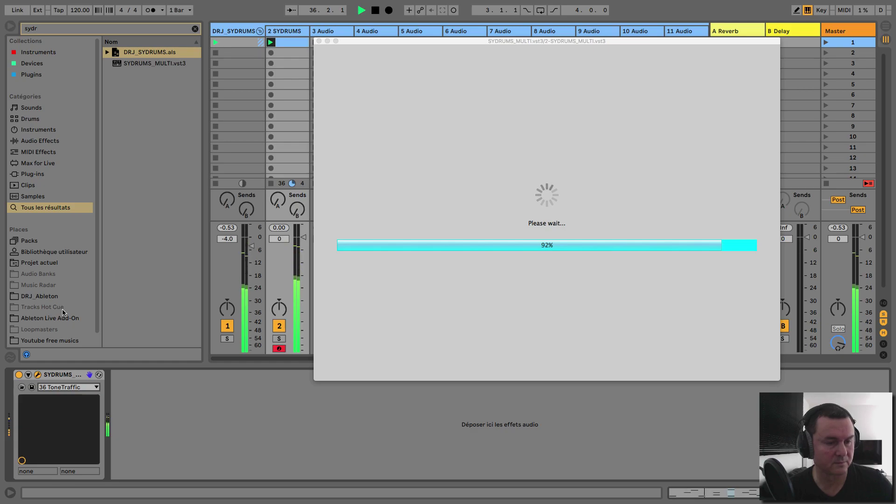
Audition the SYDRUMS presets 39 Ultranome, 44 Stellar and 49 MoonJam while the clip plays.
click(56, 387)
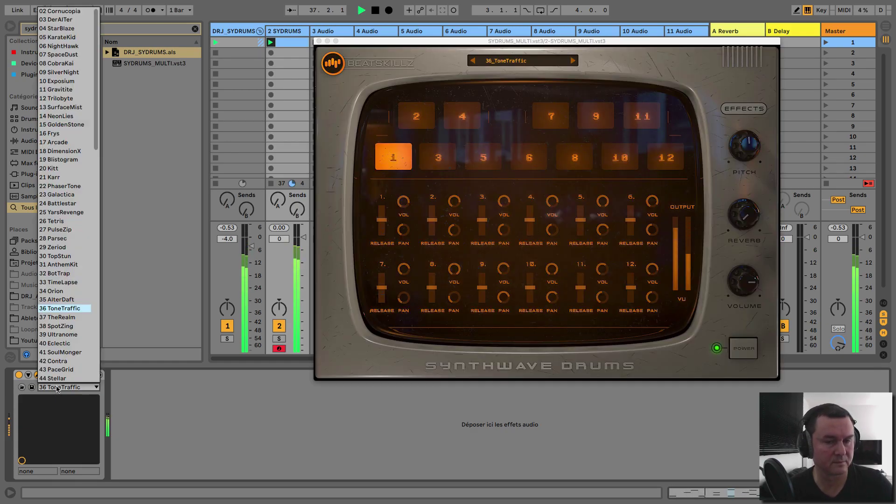
click(59, 334)
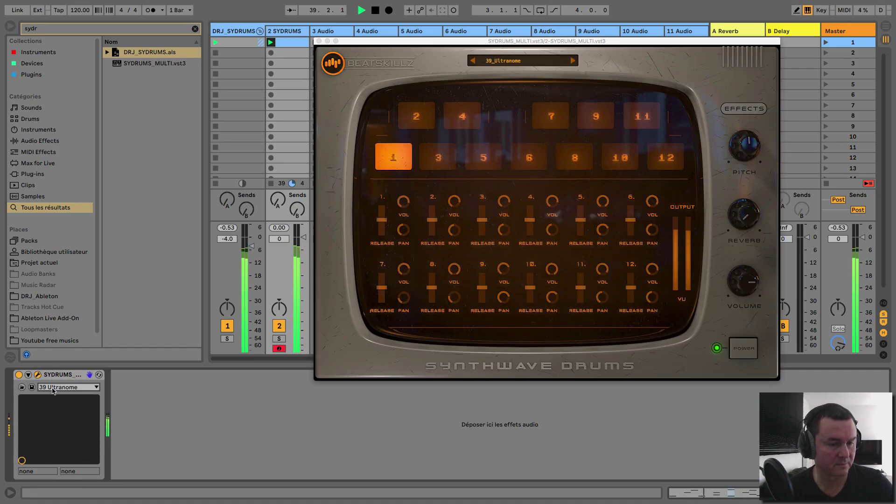
click(56, 390)
scroll(68, 332, down, 3)
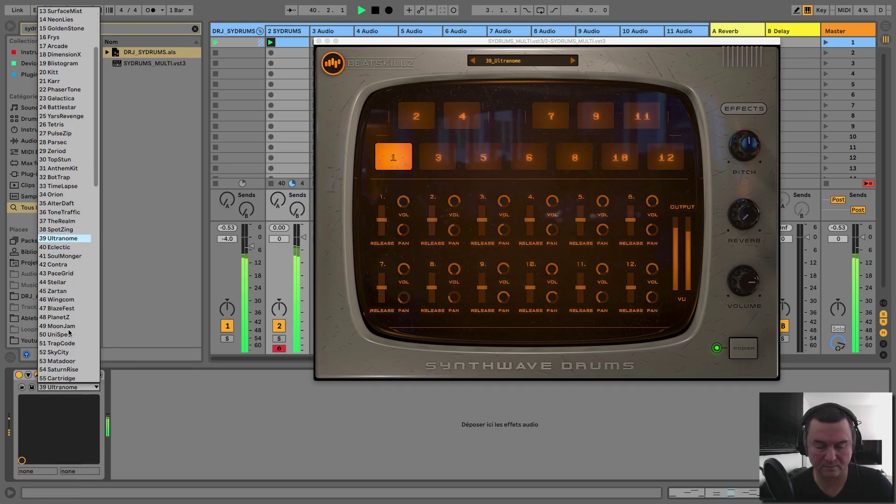
click(69, 282)
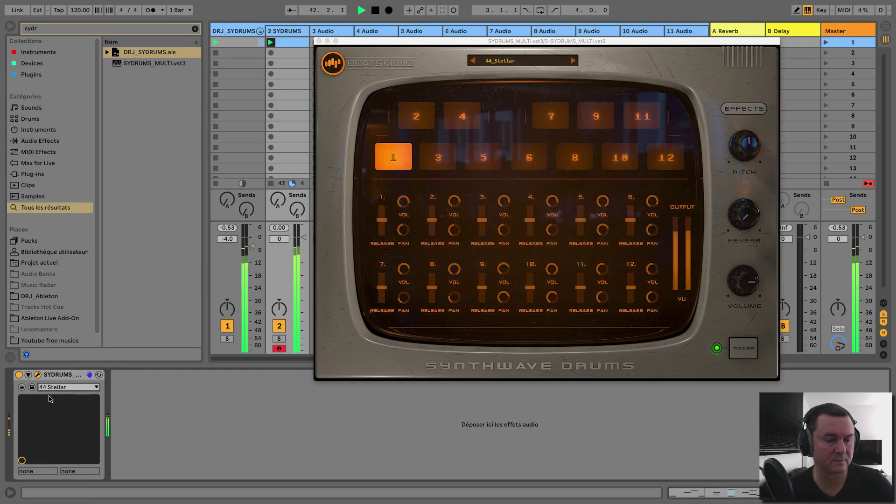
click(61, 388)
scroll(62, 313, down, 3)
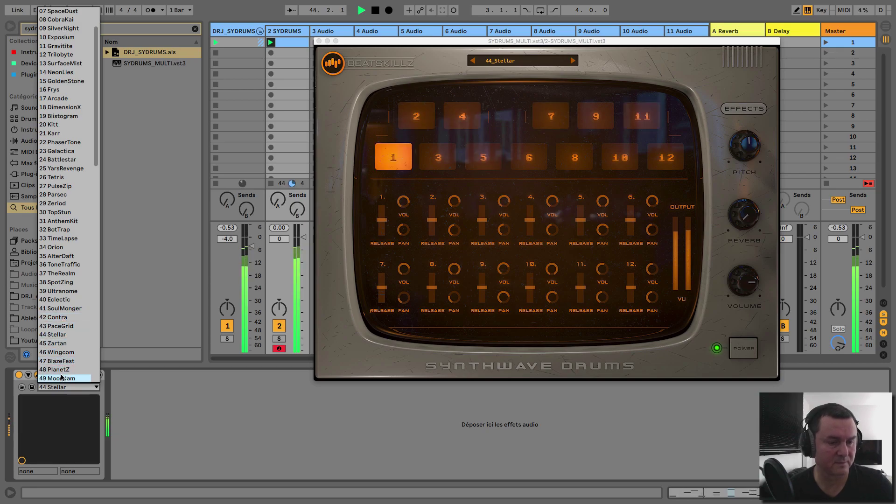
click(61, 378)
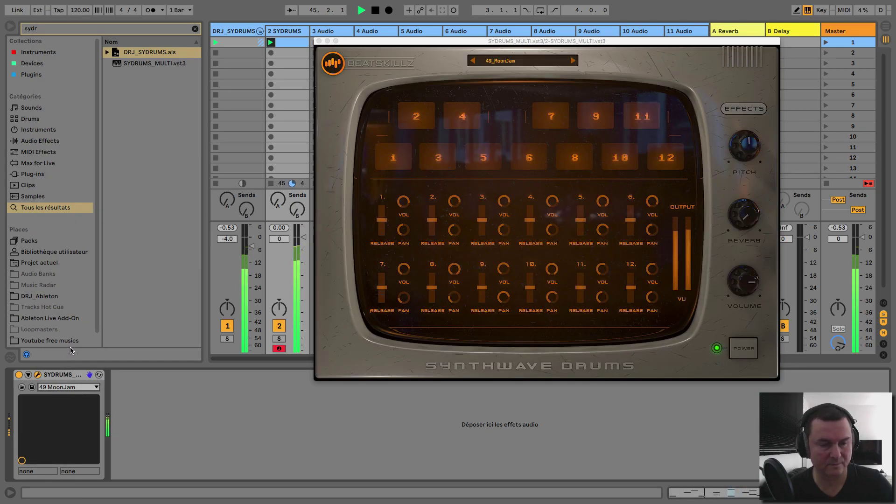
Audition the SYDRUMS presets 50 UniSpec, 51 TrapCode and 52 SkyCity while the clip plays.
click(57, 387)
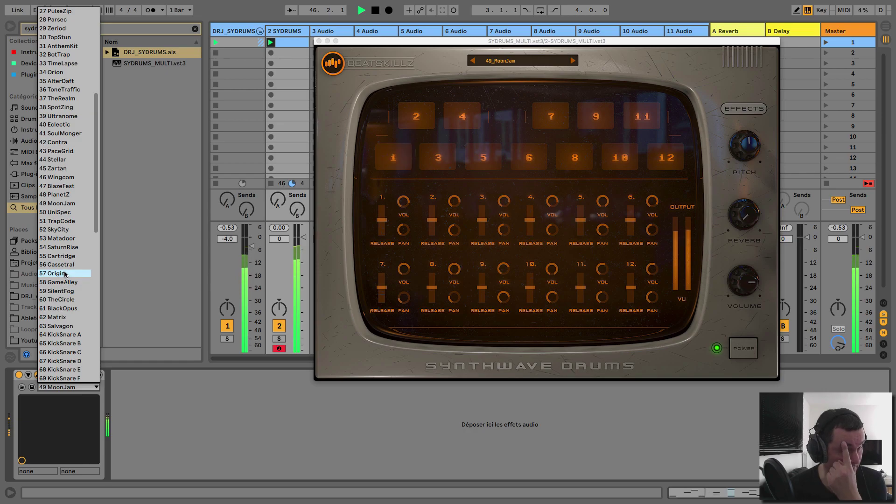
click(58, 213)
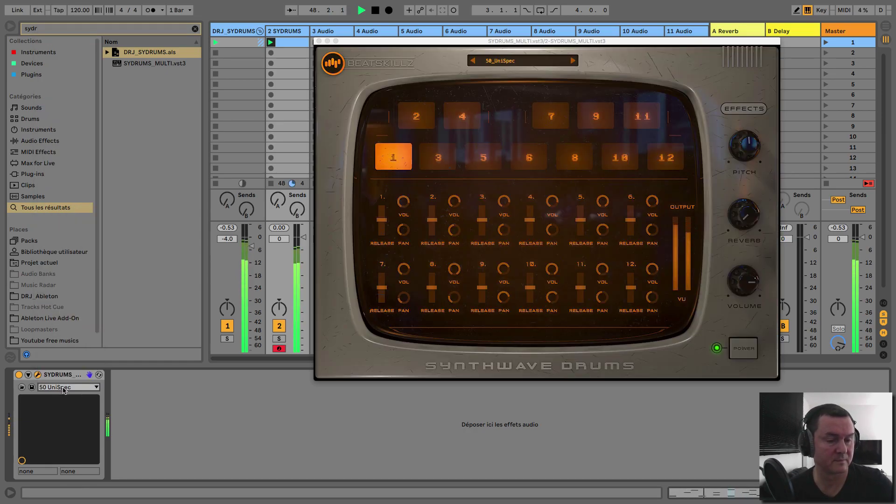
click(64, 388)
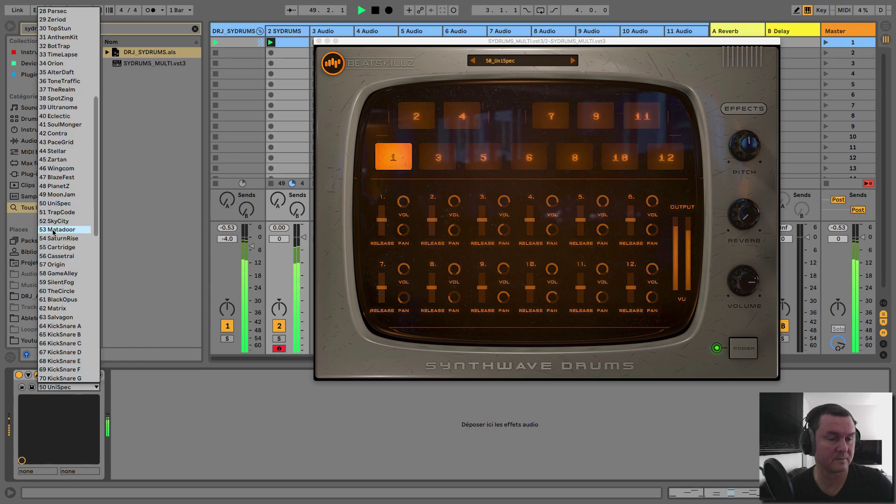
click(62, 213)
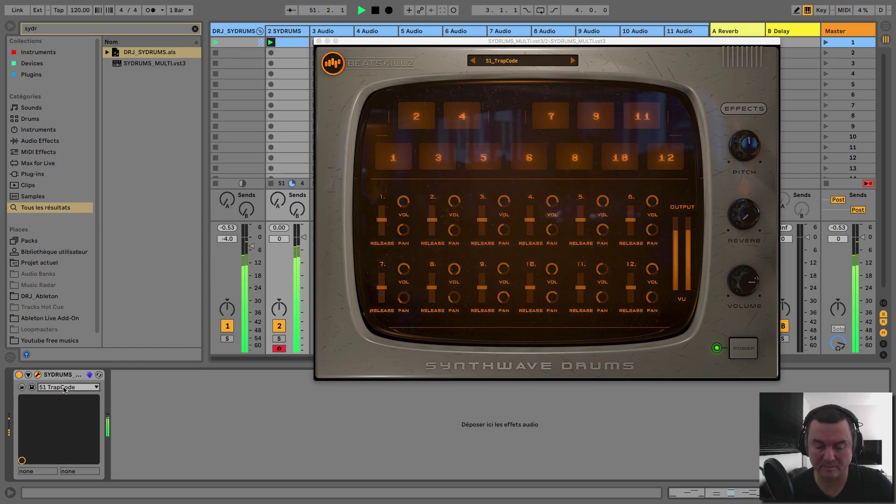
click(64, 388)
click(53, 254)
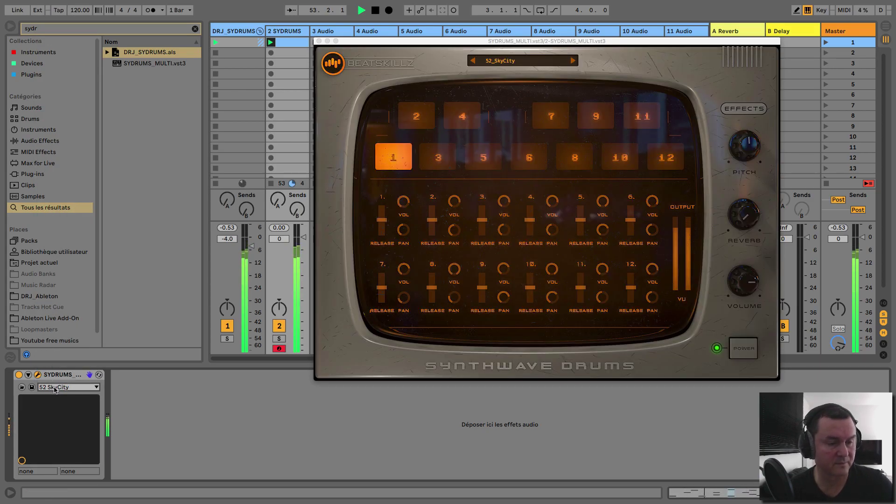
click(55, 388)
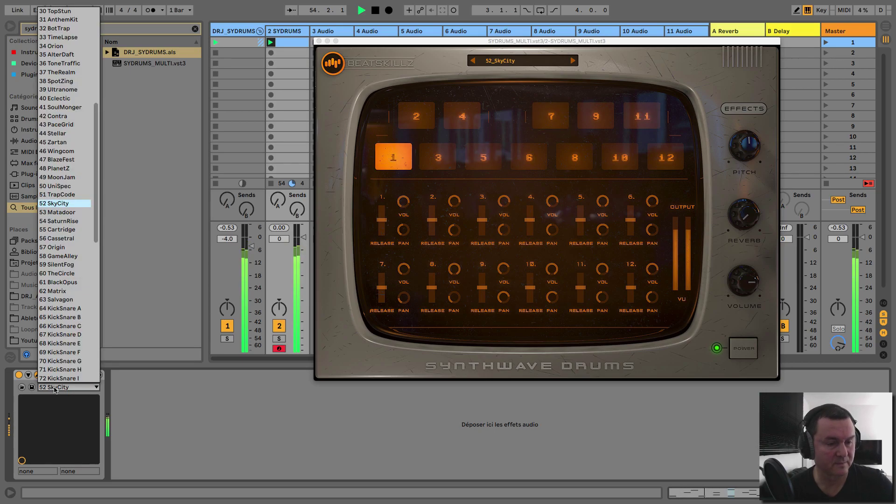
click(53, 205)
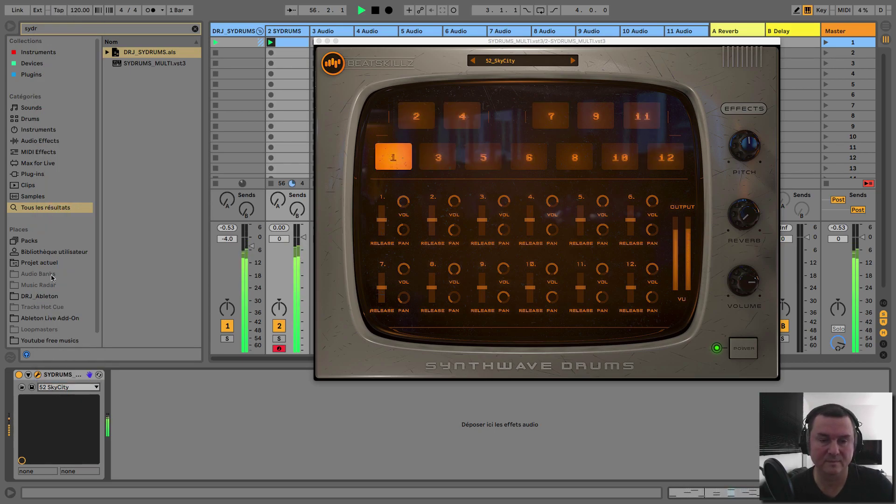
Audition the SYDRUMS presets 54 SaturnRise and 53 Matadoor during playback, and load 56 Cassetral.
click(53, 388)
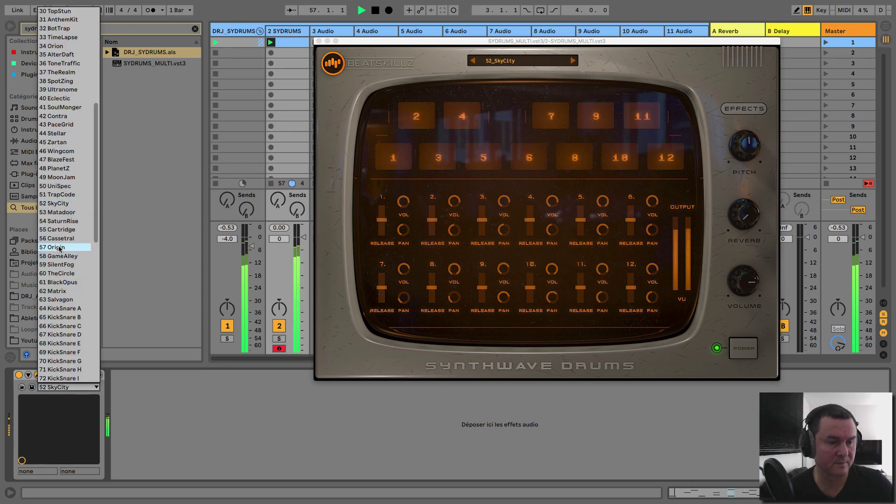
click(63, 221)
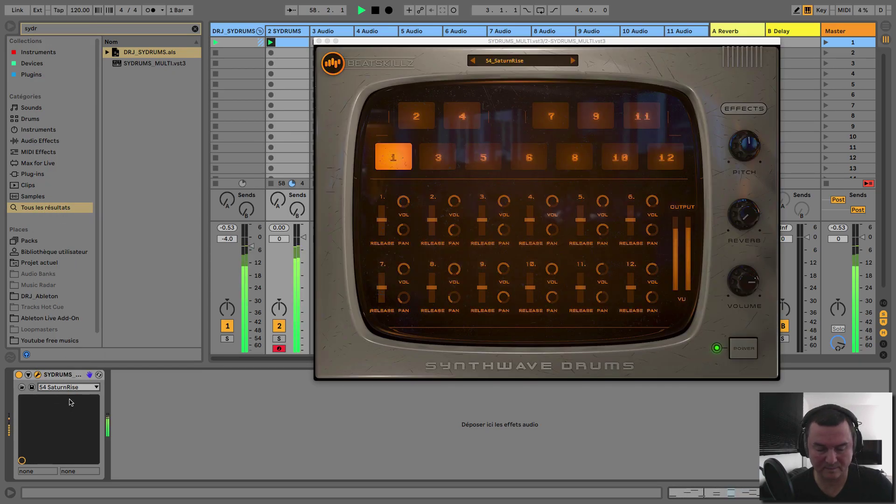
click(70, 388)
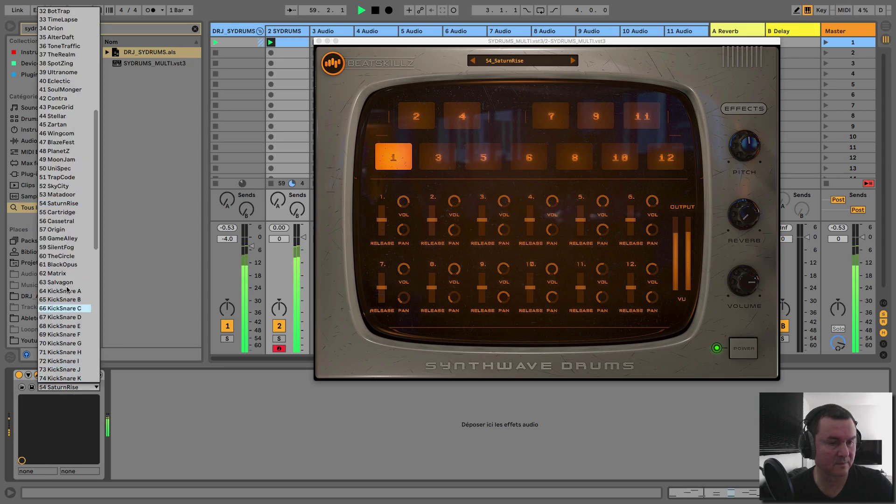
click(57, 194)
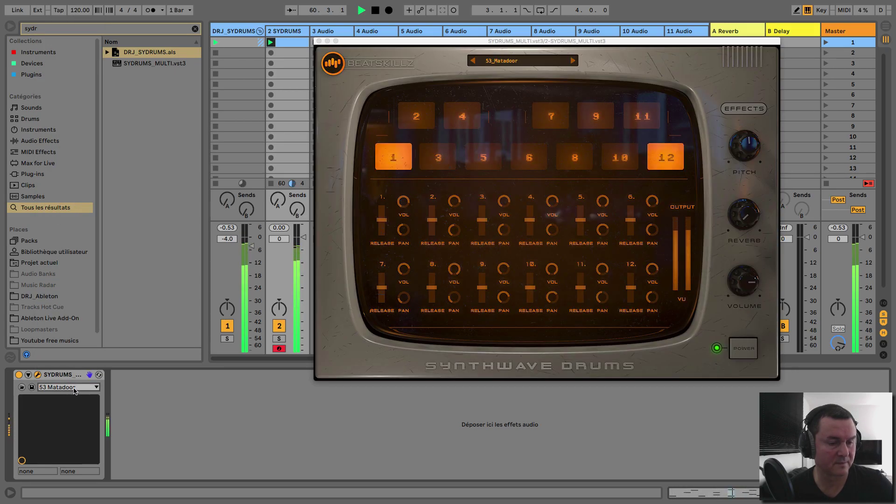
click(70, 387)
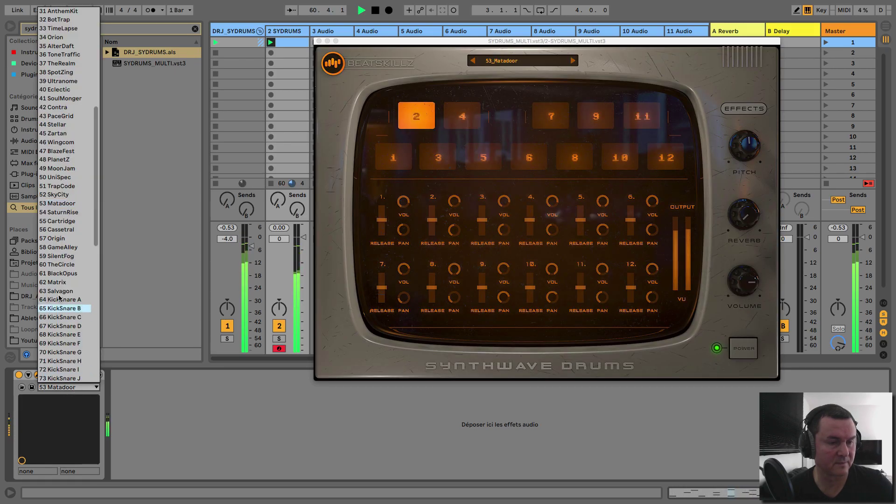
click(64, 230)
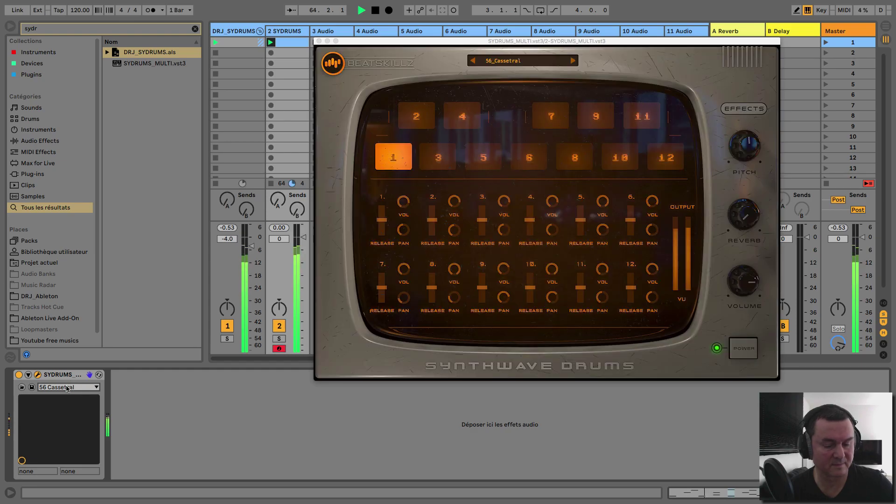
Audition the SYDRUMS presets 60 TheCircle, 61 BlackOpus and 63 Salvagon while the clip plays.
click(67, 387)
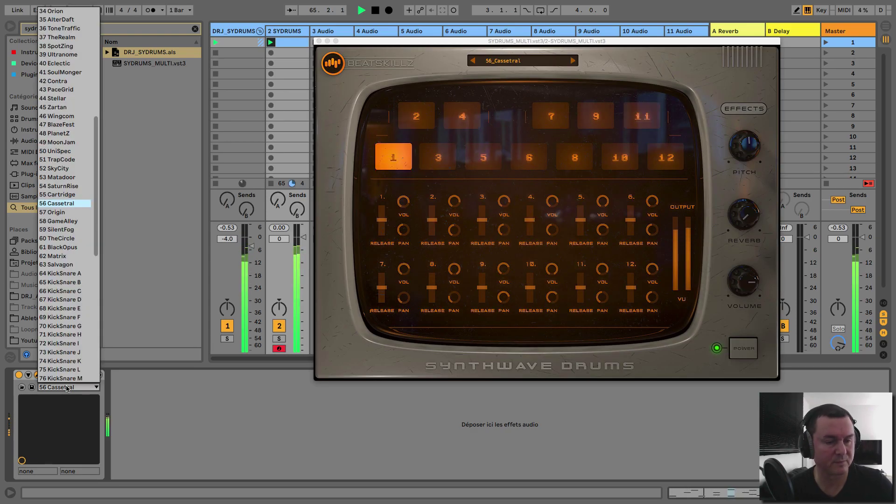
click(59, 240)
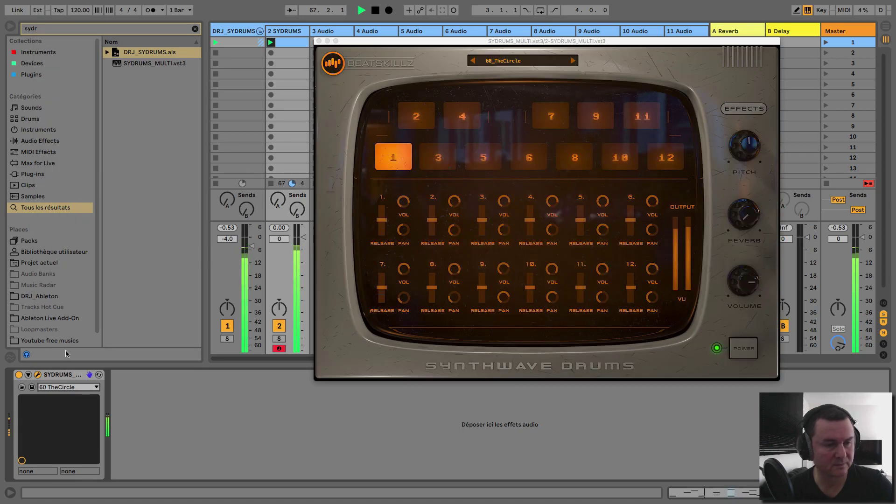
click(64, 388)
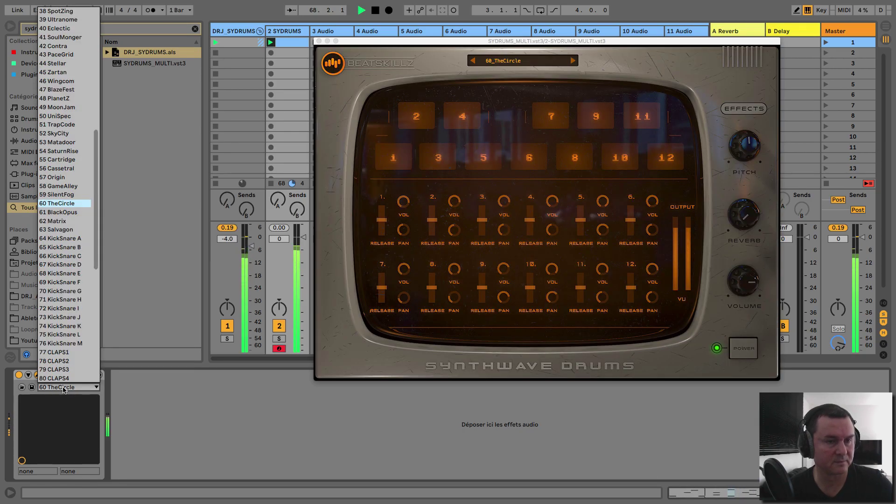
click(59, 212)
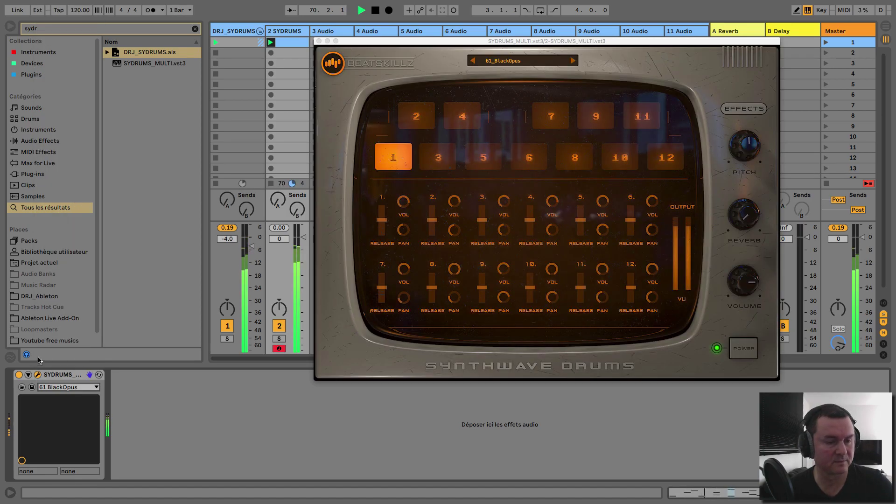
click(59, 388)
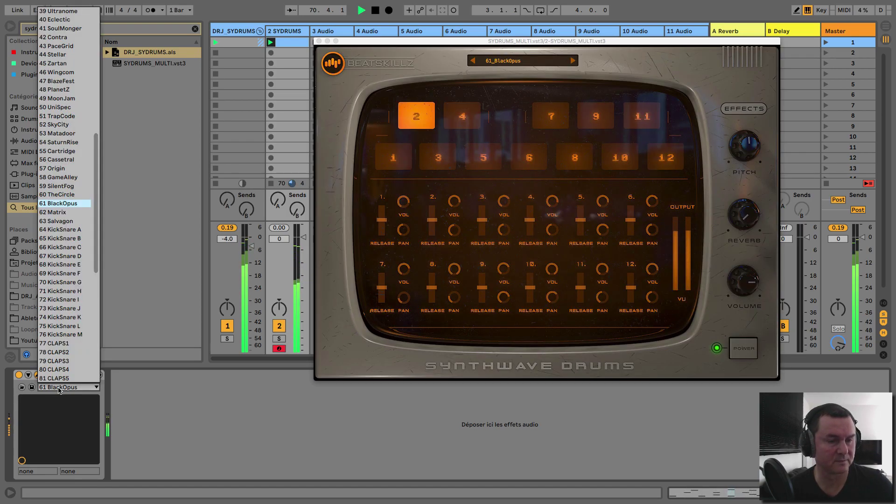
click(59, 221)
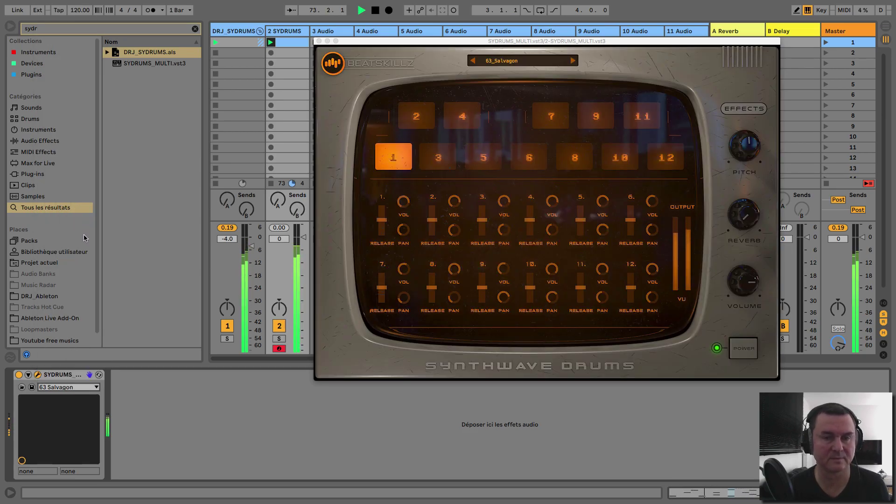
Stop the SYDRUMS clip, load the preset 64 KickSnare A and audition it on pads 1, 2, 4 and 5.
click(269, 185)
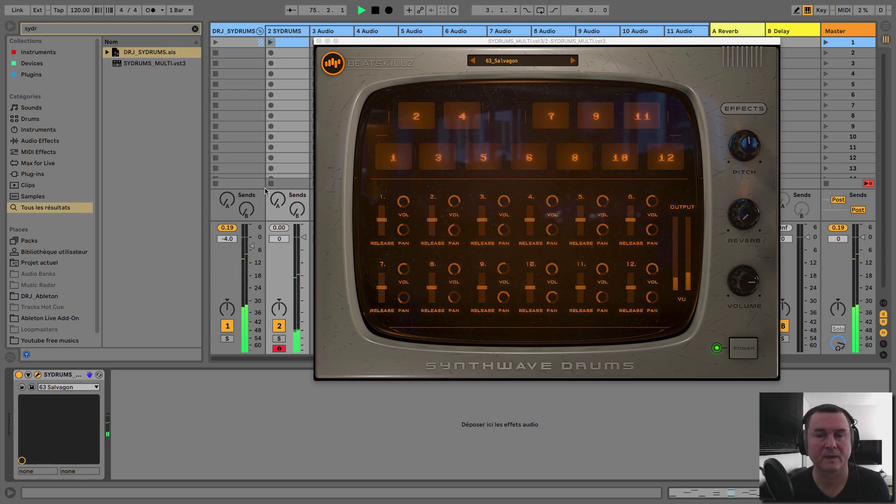
click(61, 387)
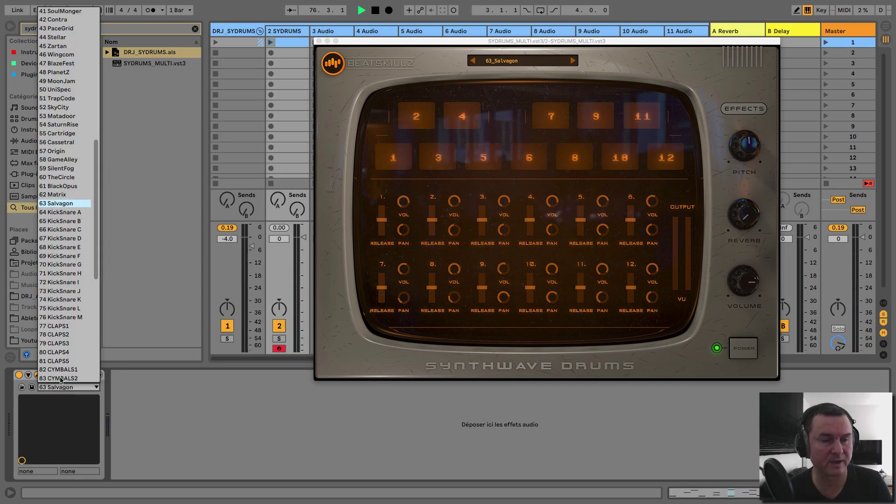
click(66, 213)
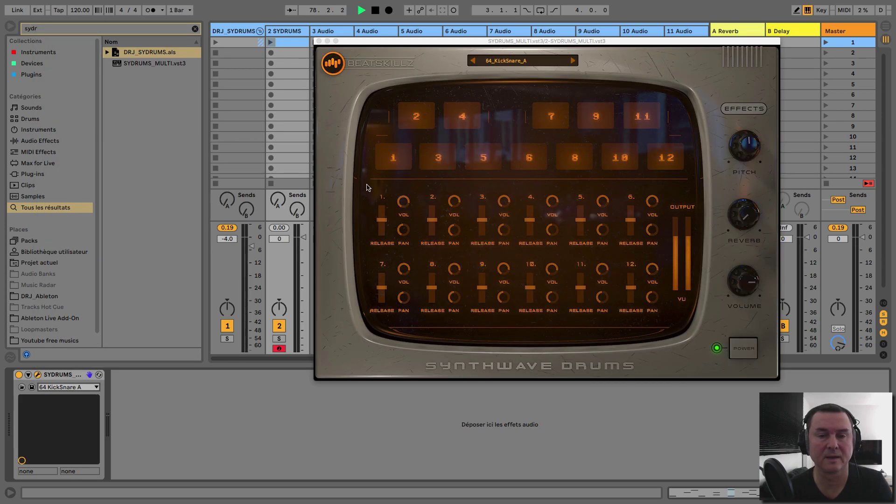
click(404, 161)
click(416, 117)
click(461, 116)
click(485, 163)
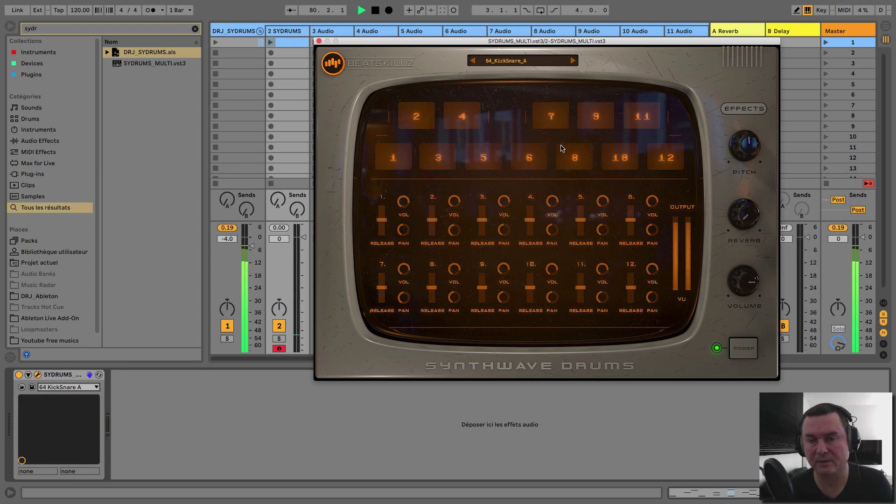
Audition the single-category presets 78_CLAPS2, 82_CYMBALS1 and 88_HHCLD_WET1 with the clip stopped.
click(523, 61)
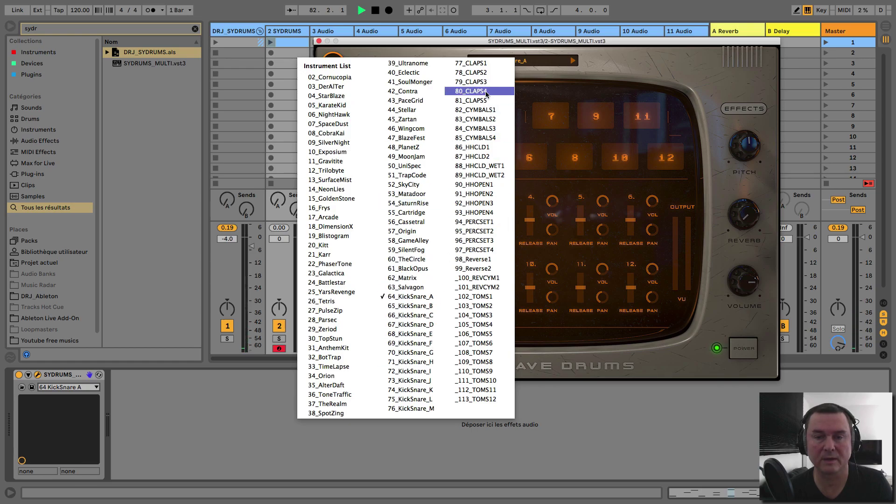
click(479, 73)
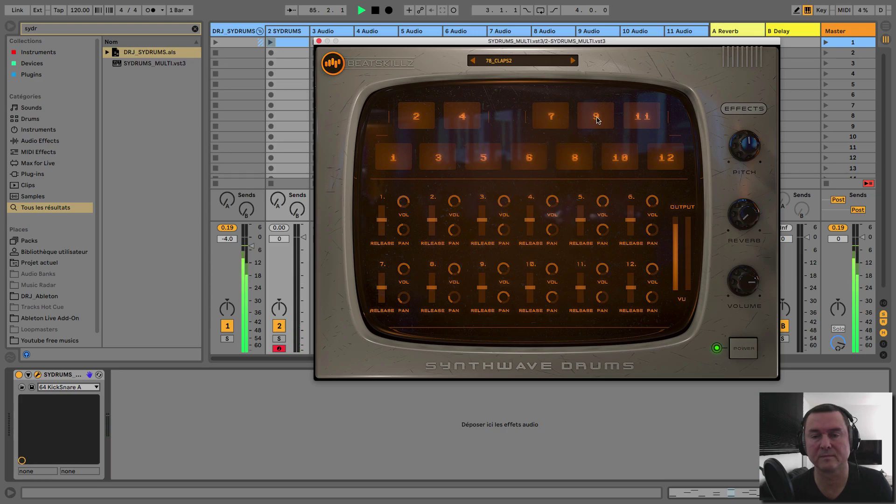
click(518, 60)
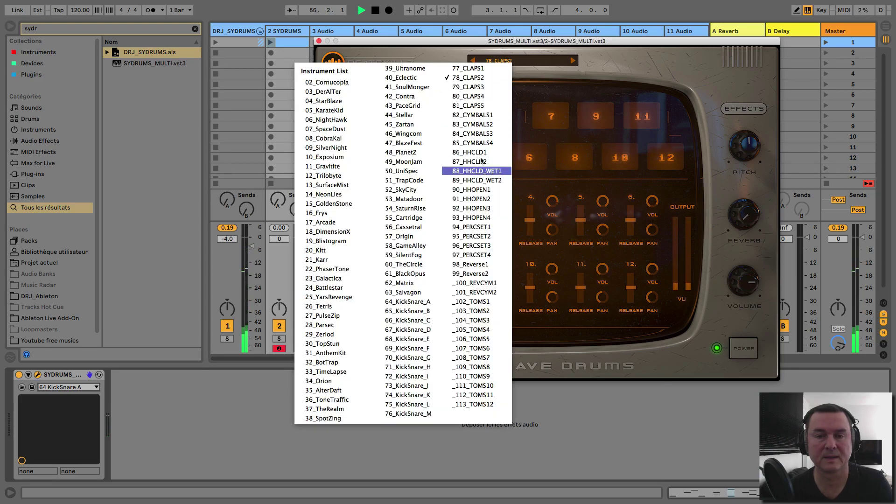
click(477, 121)
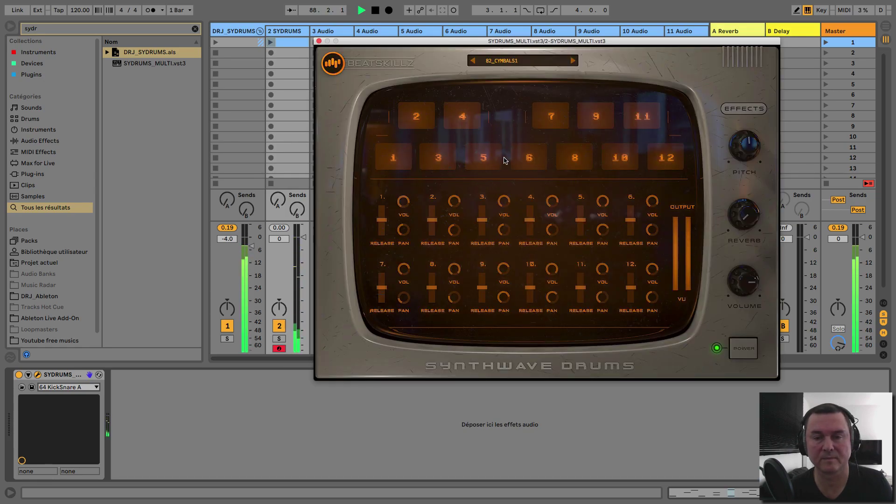
click(522, 61)
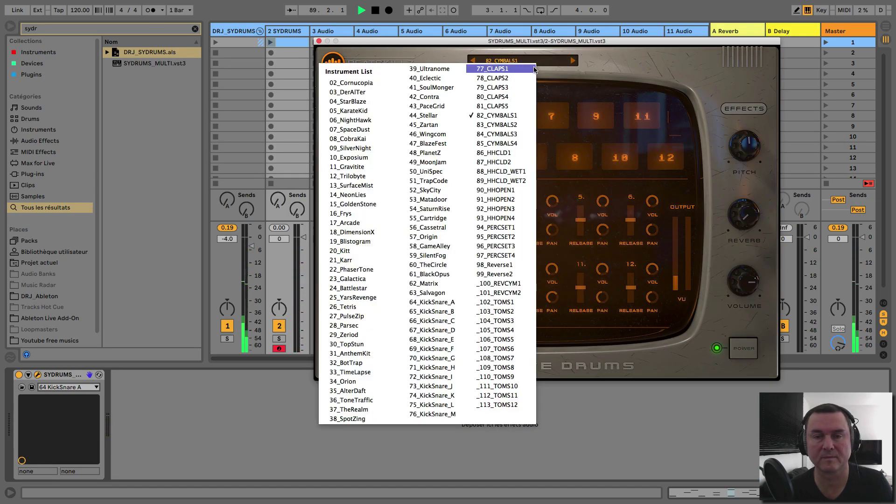
click(499, 186)
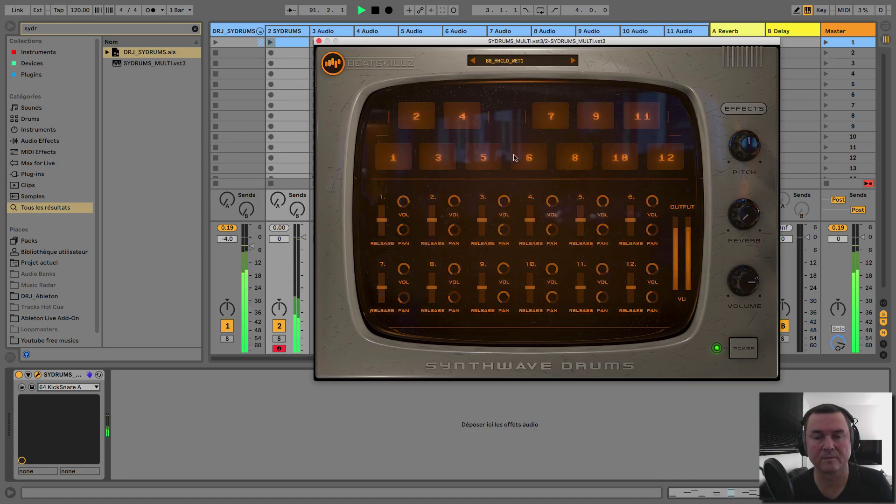
Audition the presets 94_PERCSET1, 98_Reverse1 and _100_REVCYM1, and reset the DRJ_SYDRUMS group's peak level.
click(541, 60)
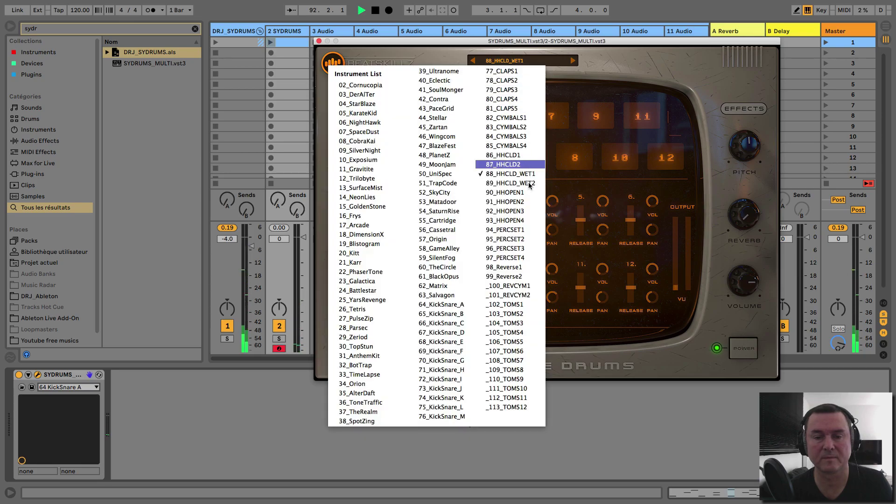
click(510, 229)
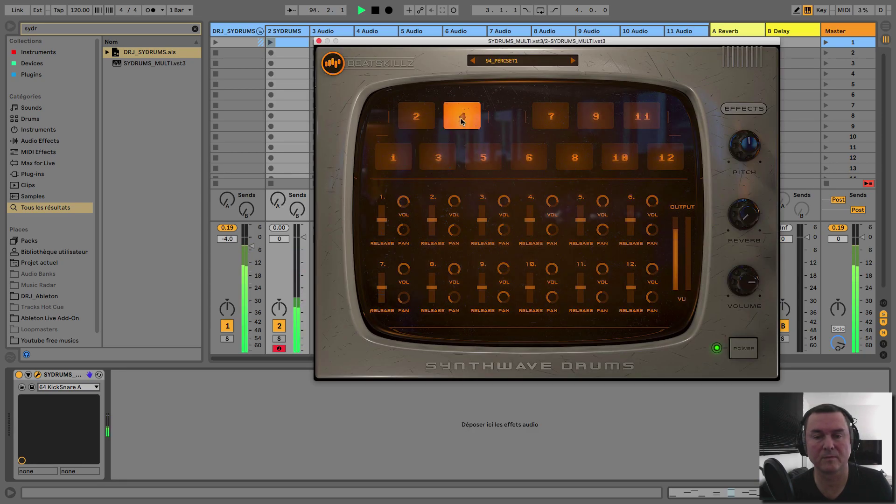
click(550, 64)
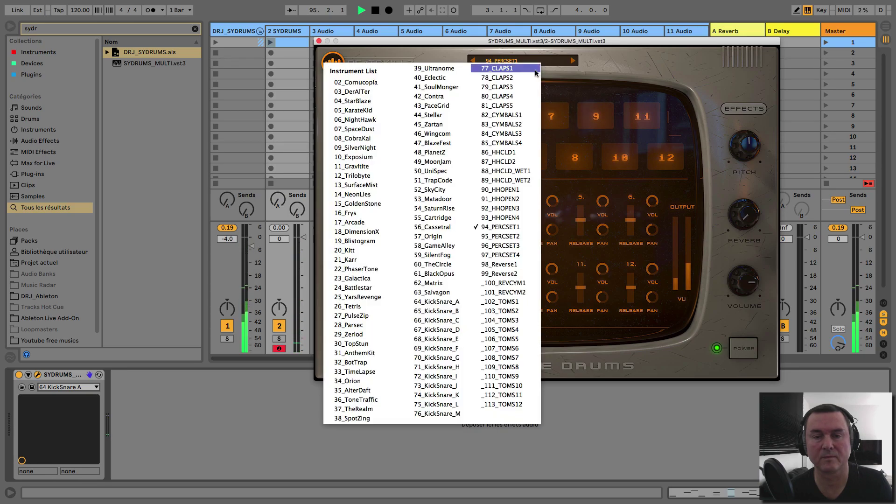
click(508, 266)
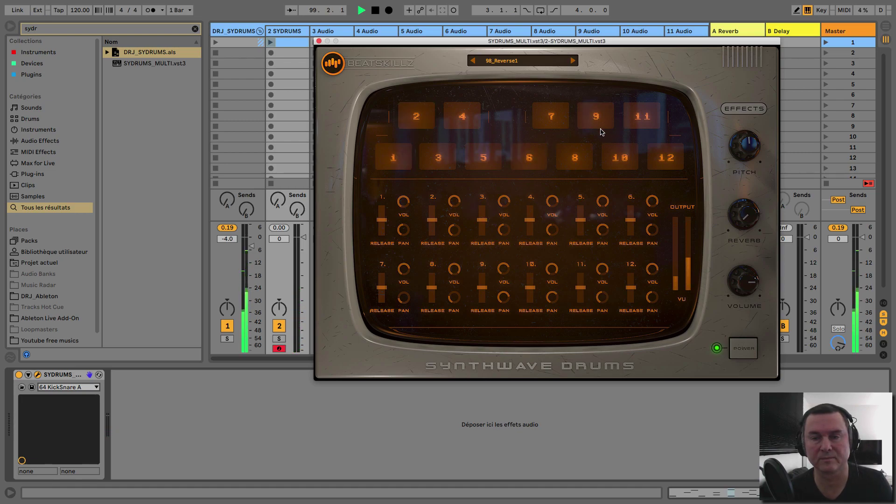
click(551, 61)
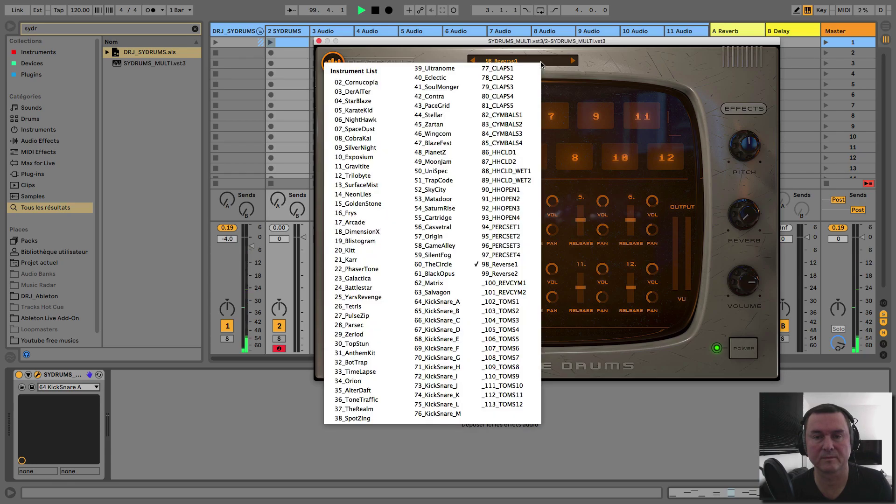
click(514, 284)
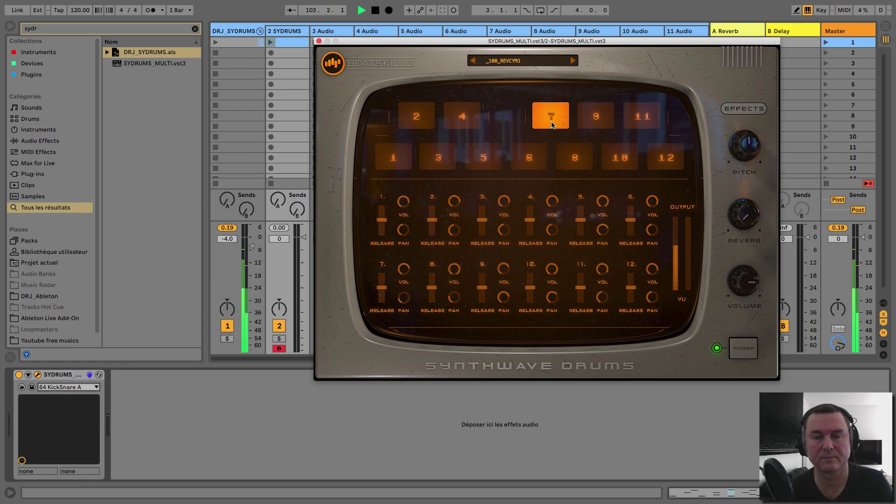
click(233, 232)
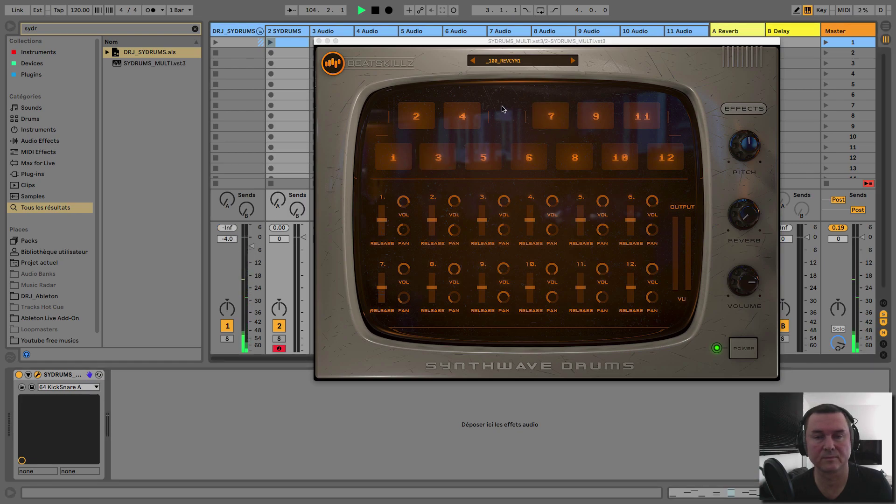
Audition the tom presets _103_TOMS2 and _107_TOMS6 on the pads, and load the preset 02_Cornucopia.
click(503, 61)
click(481, 315)
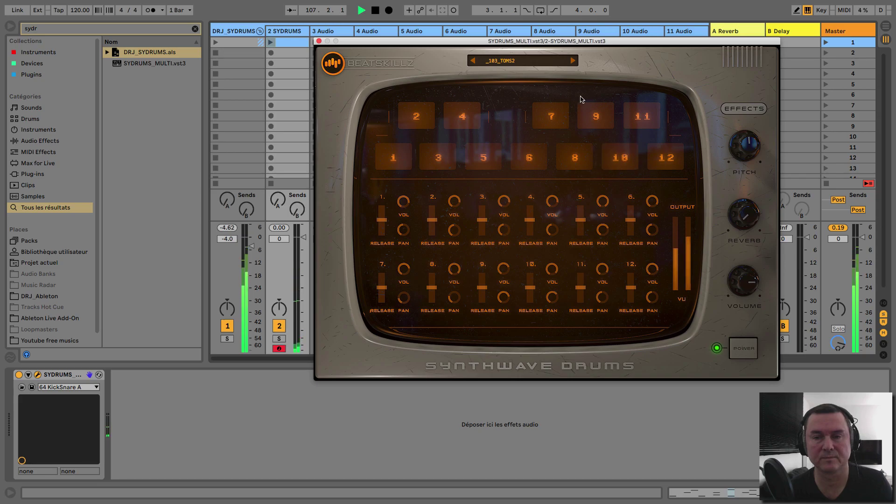
click(521, 61)
click(536, 349)
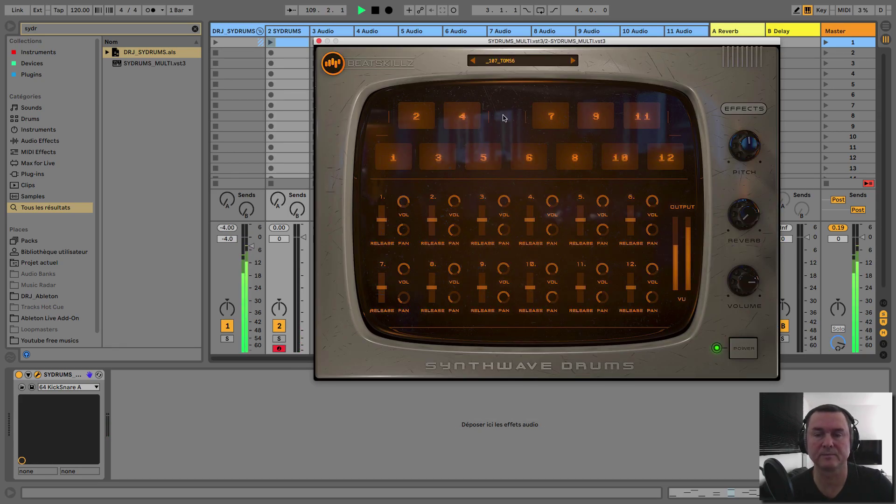
click(622, 159)
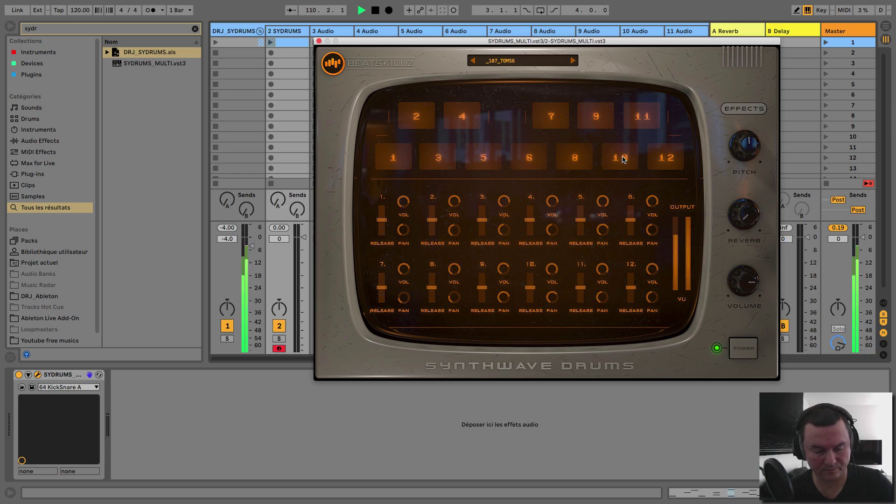
click(523, 66)
click(324, 85)
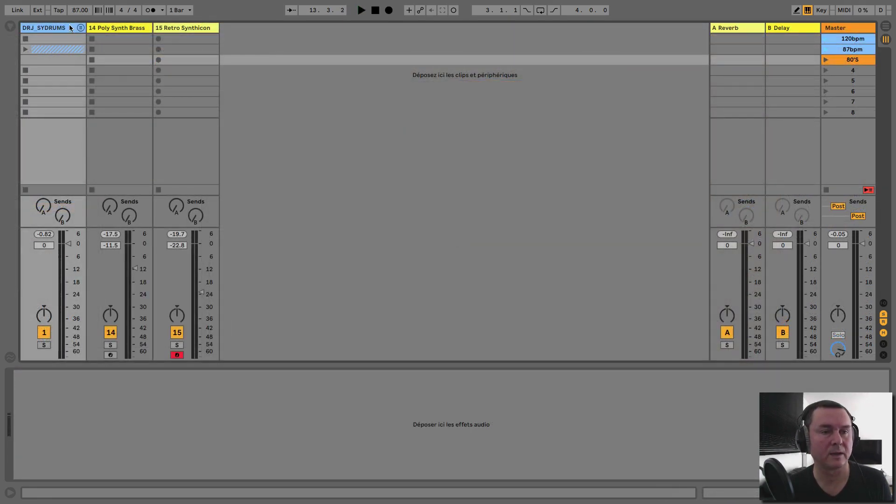
Unfold the DRJ_SYDRUMS group and inspect the plug-in on the 2 SYDRUMS track and the effect on the 4 Audio track.
click(81, 28)
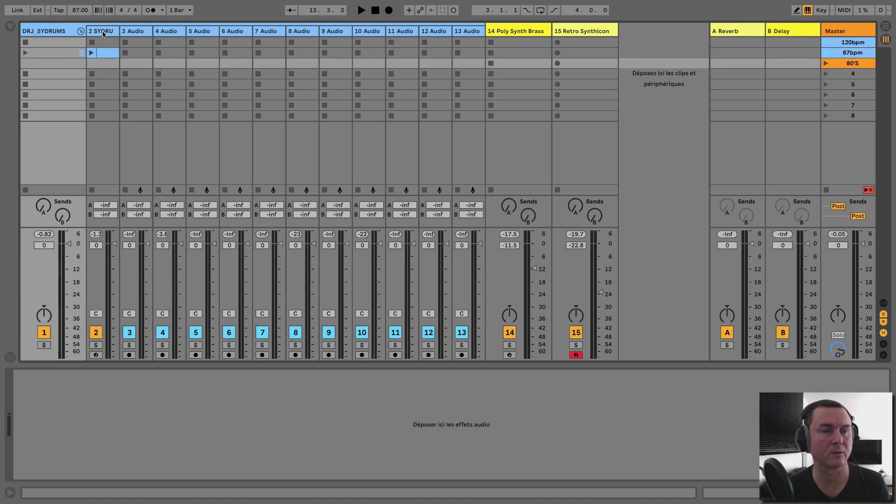
click(102, 56)
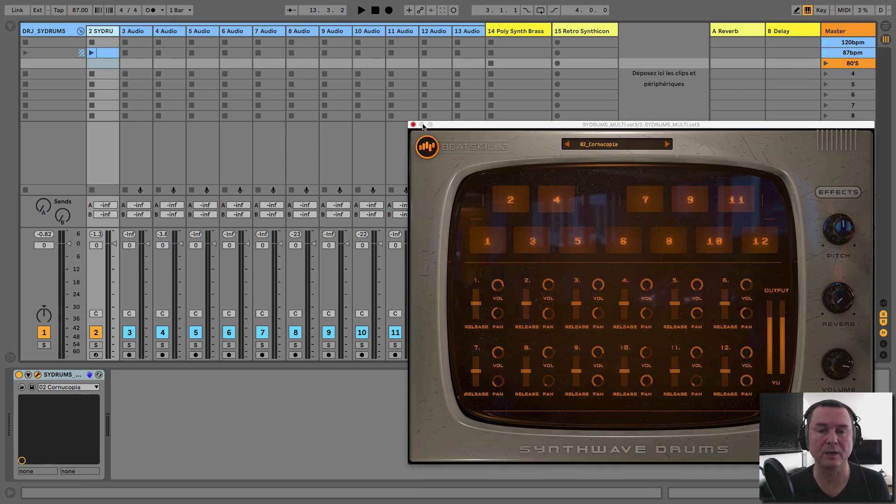
drag(446, 123, 445, 97)
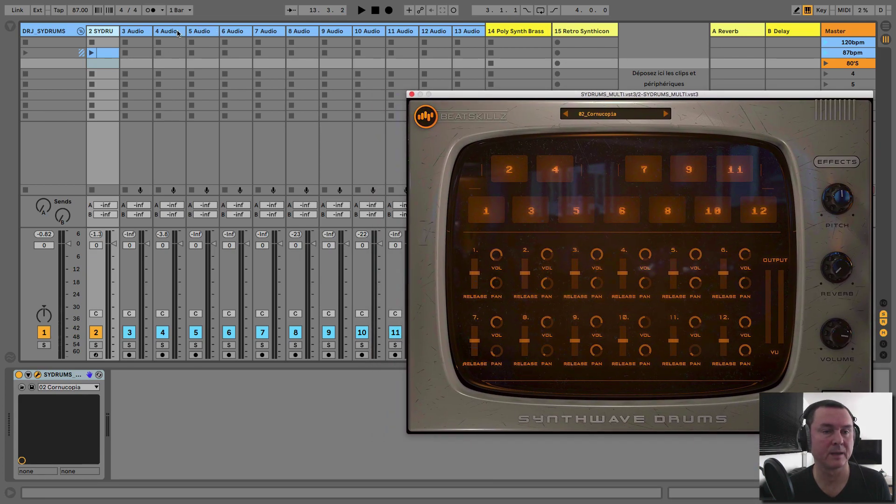
click(166, 33)
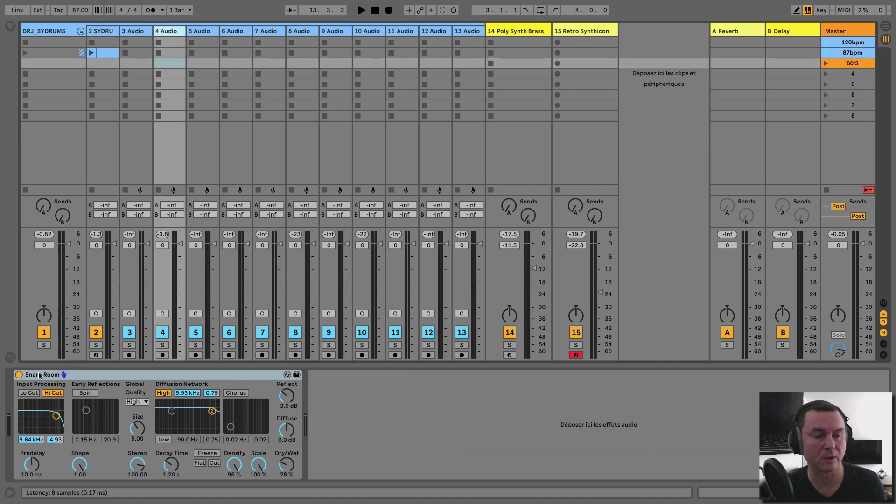
Launch the SYDRUMS clip in the 87bpm scene to audition the 02_Cornucopia kit, and close the plug-in window.
click(91, 54)
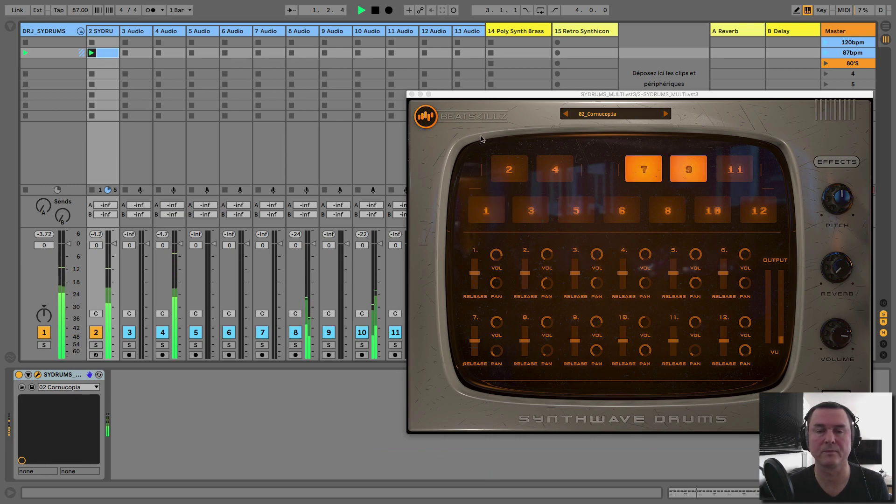
drag(494, 102, 474, 68)
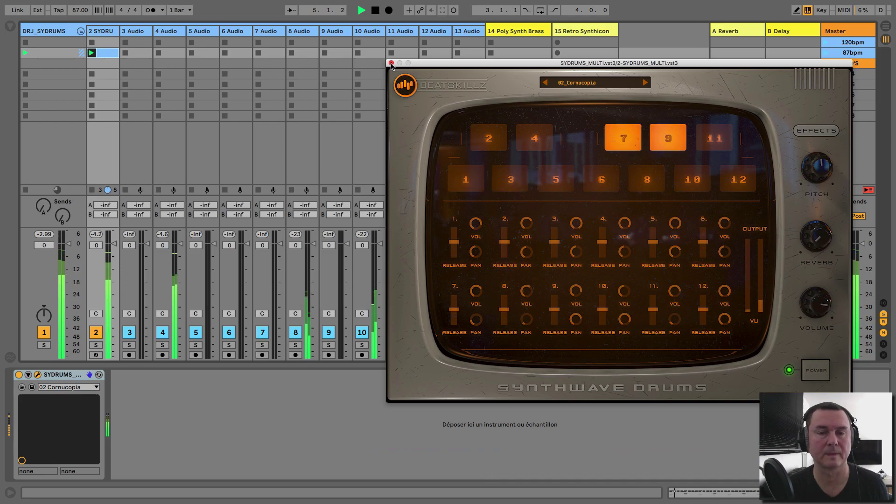
click(391, 64)
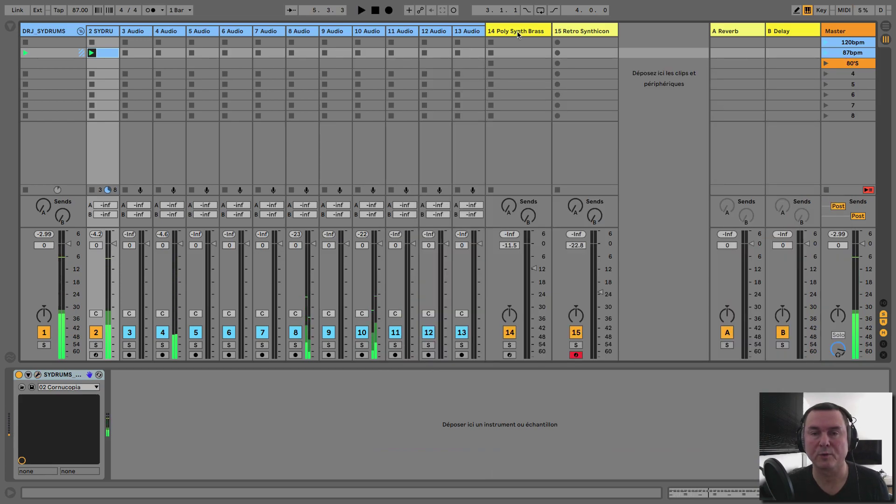
Select the 14 Poly Synth Brass track and arm it for recording.
click(516, 31)
click(510, 355)
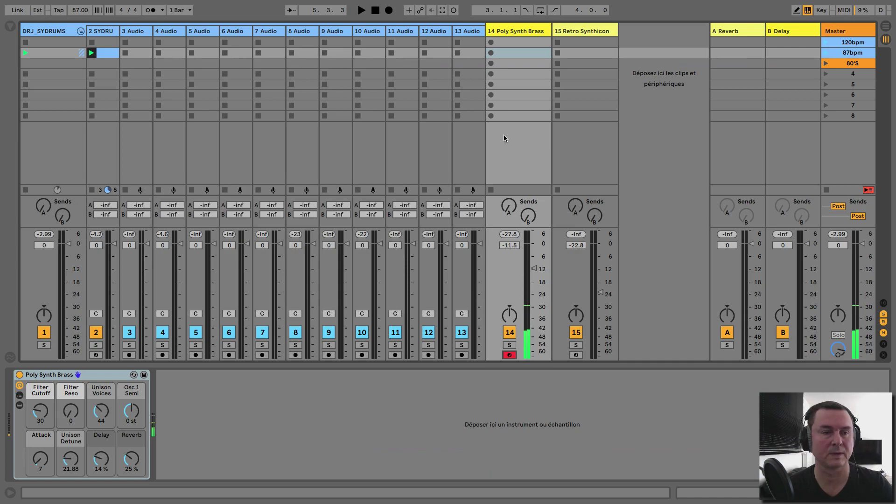
Start playback, create an empty MIDI clip on 14 Poly Synth Brass in the 87bpm scene, and set its loop length to 4 bars.
key(space)
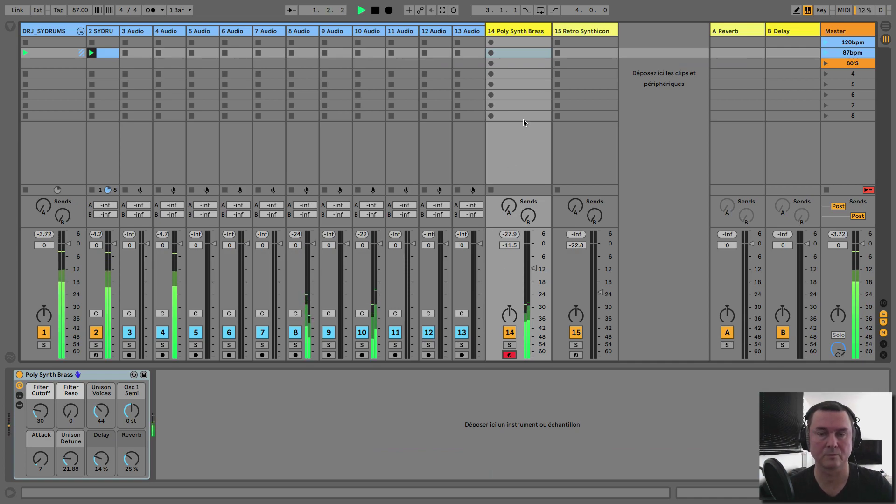
double_click(517, 53)
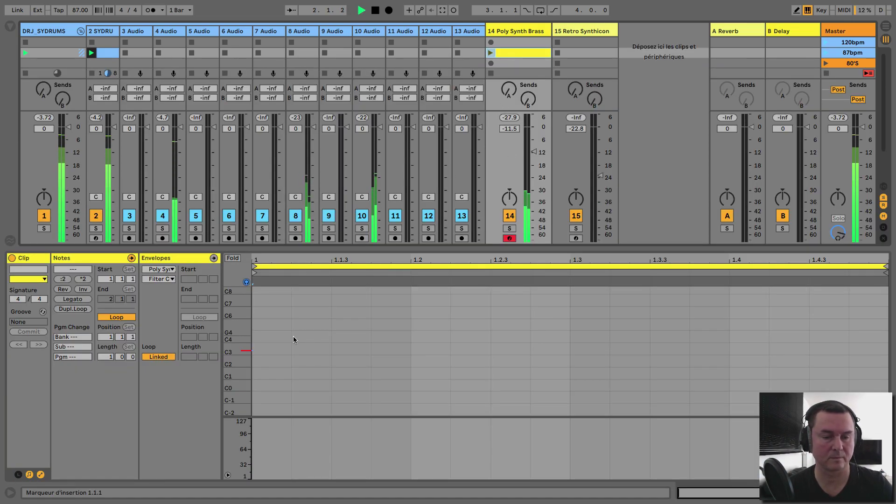
drag(240, 344, 192, 359)
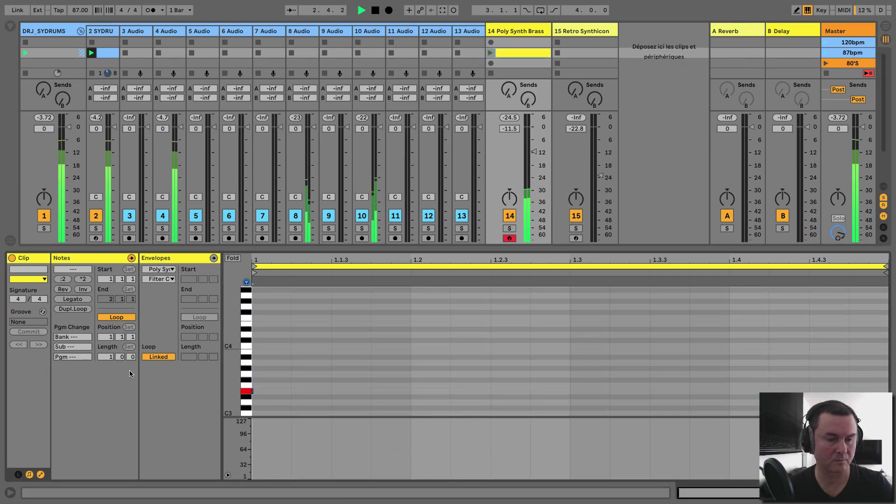
drag(106, 360, 107, 346)
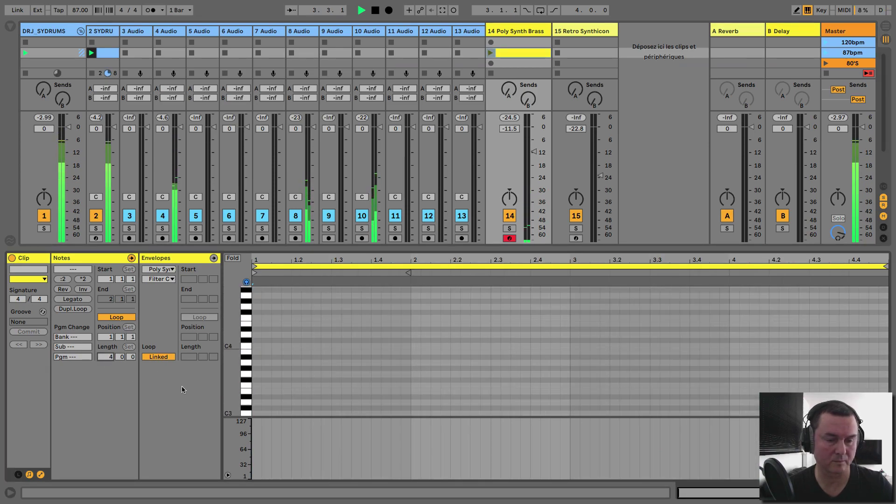
Fill bar 1 of the clip with consecutive sixteenth notes on E3, removing the extra note at 2.1.1.
double_click(256, 391)
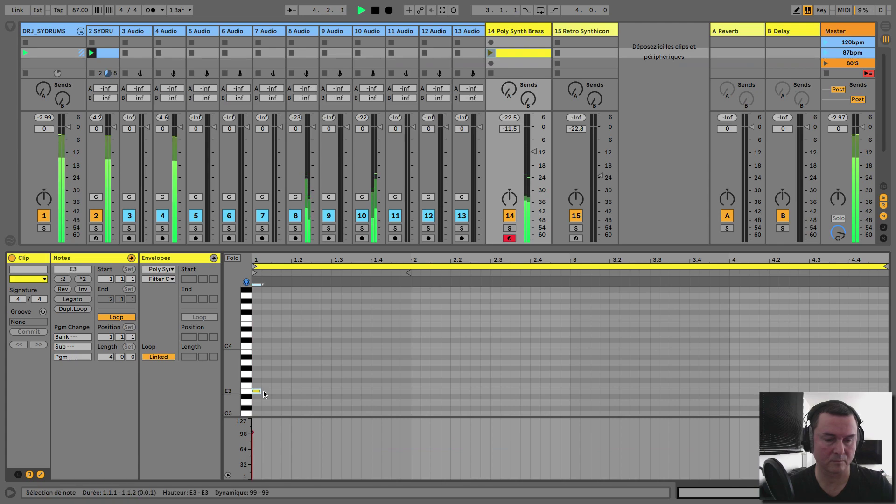
key(ctrl+d)
key(ctrl+d)
key(ctrl+d)
key(ctrl+d)
key(ctrl+d)
key(ctrl+d)
key(ctrl+d)
key(ctrl+d)
key(ctrl+d)
key(ctrl+d)
key(ctrl+d)
key(ctrl+d)
key(ctrl+d)
key(ctrl+d)
key(ctrl+d)
key(ctrl+d)
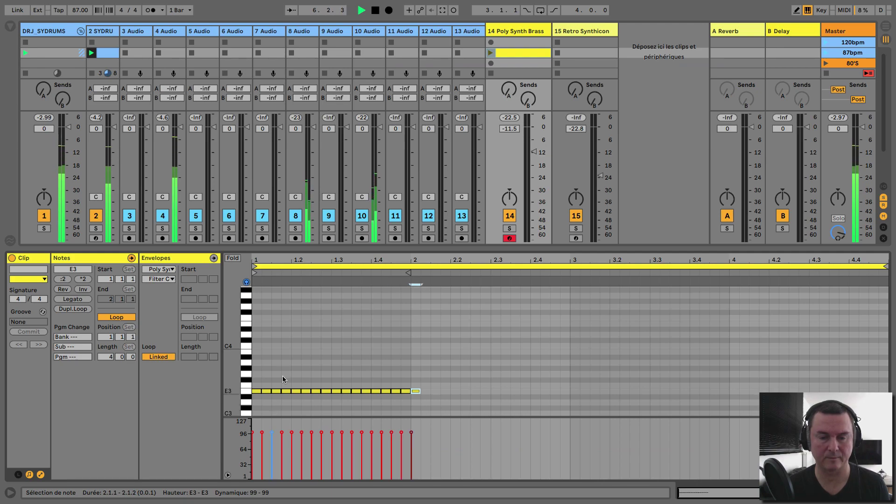
click(321, 356)
click(411, 392)
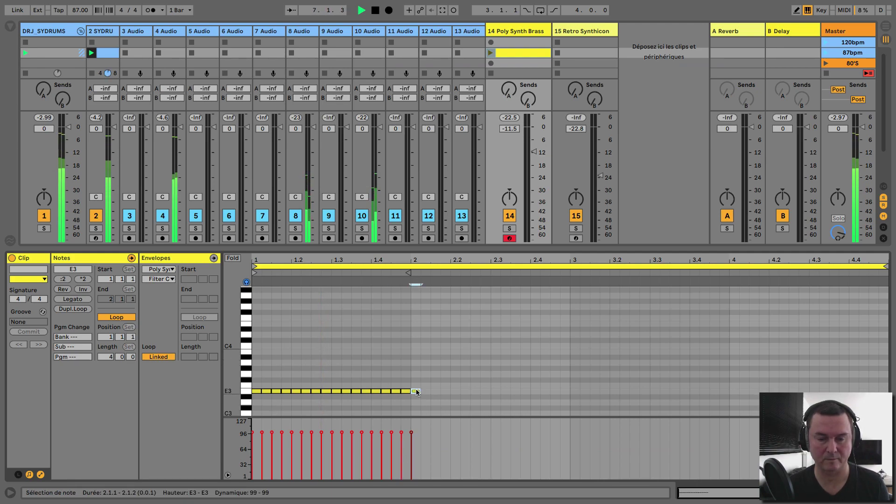
key(Delete)
Copy the bar 1 note pattern to bar 2 on F#3, bar 3 on G#3 and bar 4 on F#3.
drag(259, 384, 395, 397)
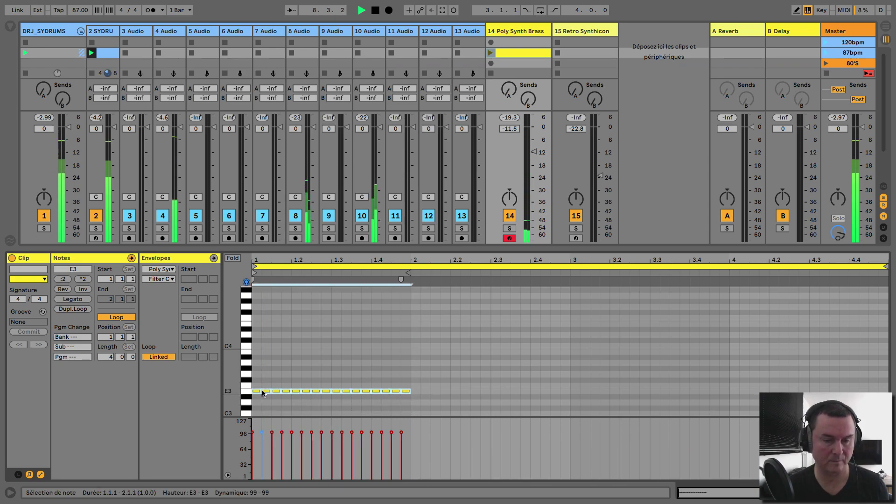
drag(263, 391, 735, 382)
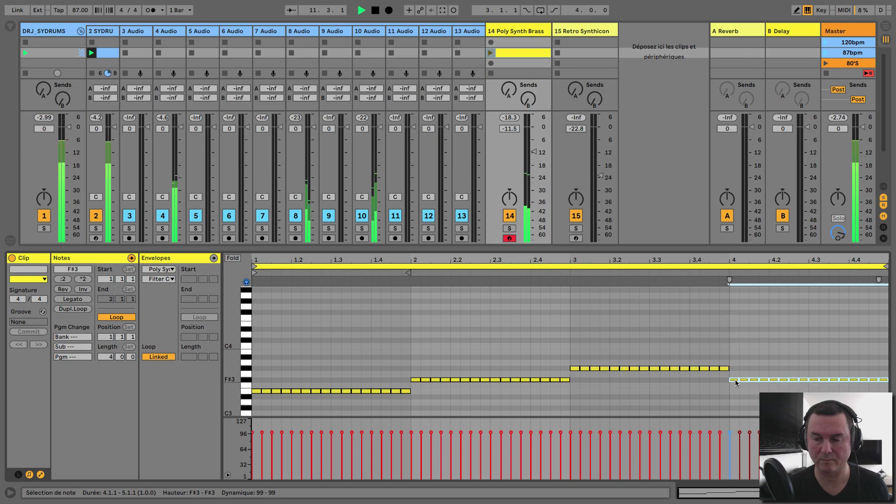
Restart playback with the new Poly Synth Brass clip launched, and lower that track's volume to -13.7 dB.
key(space)
click(490, 53)
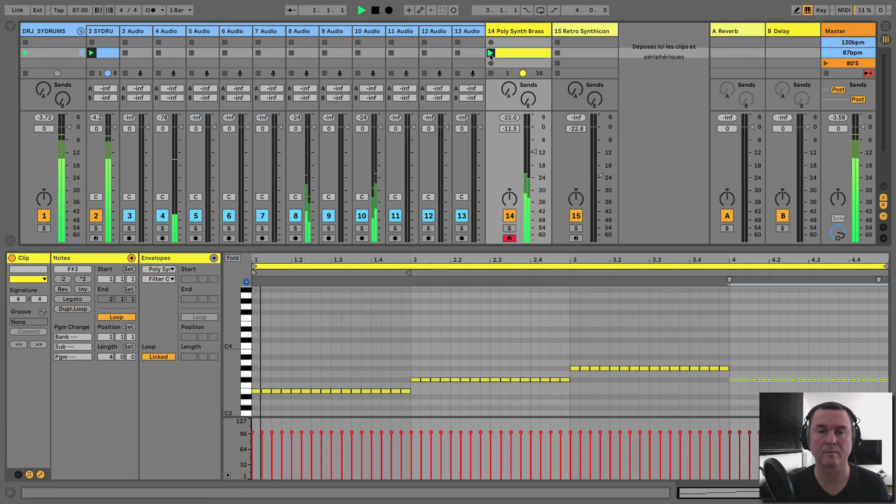
click(513, 37)
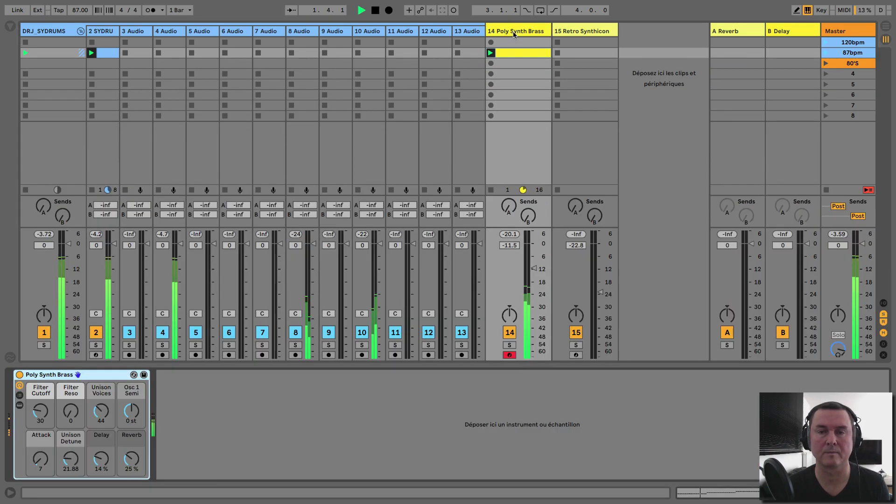
drag(533, 269, 533, 273)
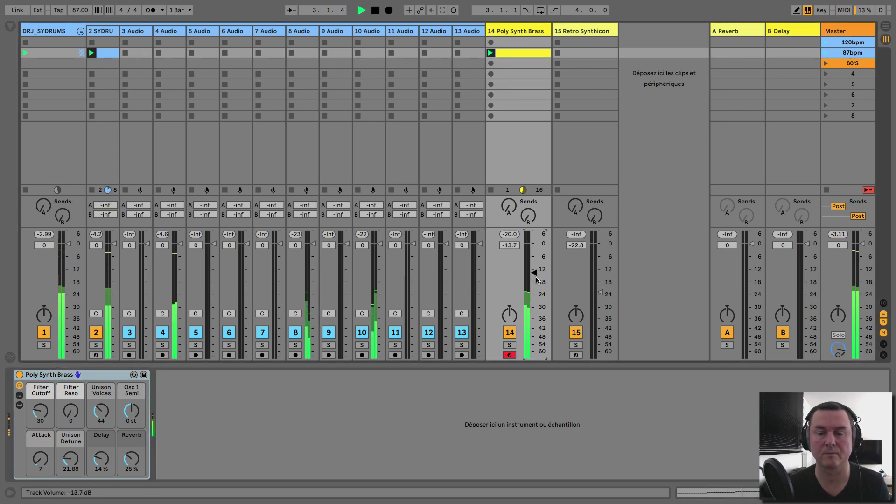
Crop the recorded clip on 15 Retro Synthicon to its 4-bar loop so it starts at 1.1.1, and show the track's devices.
click(568, 32)
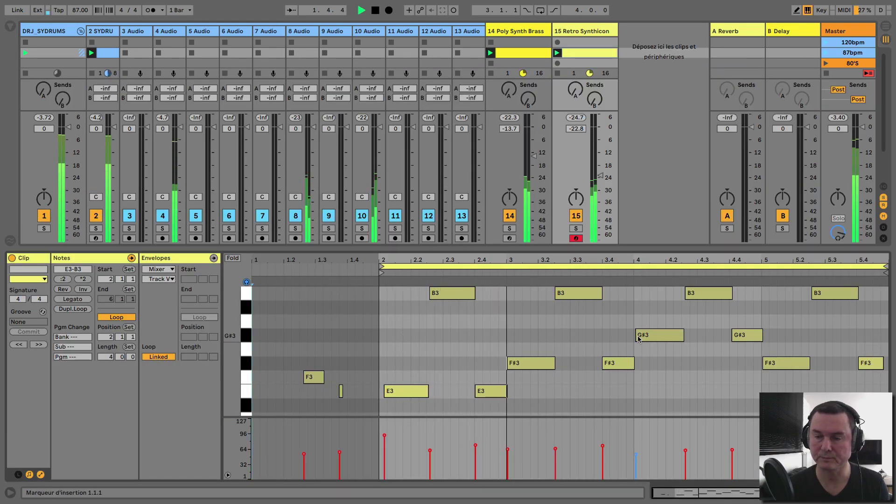
right_click(543, 317)
click(575, 164)
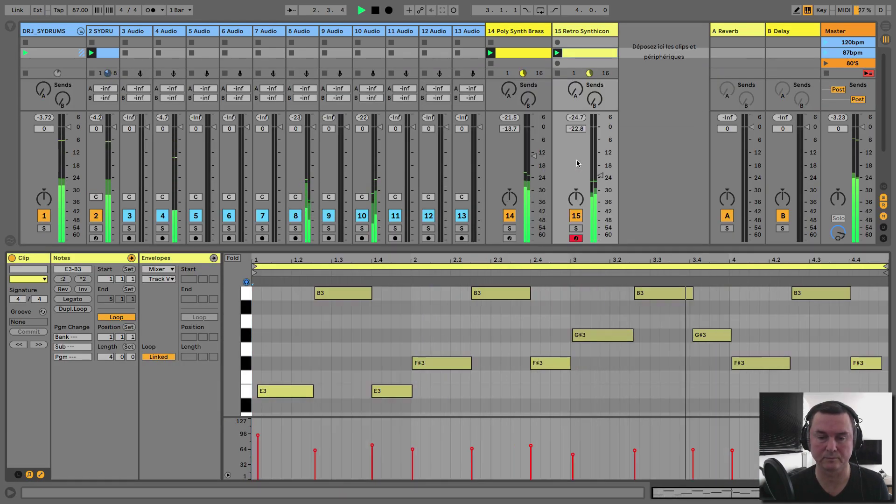
click(590, 33)
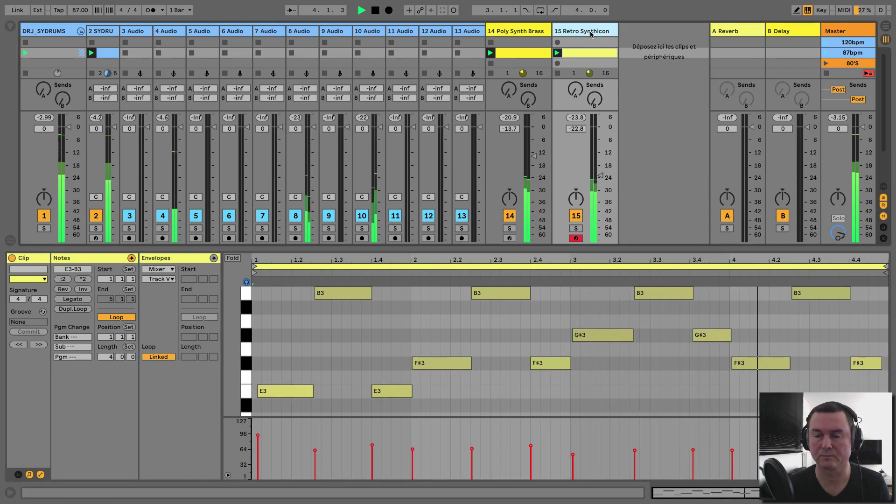
double_click(591, 32)
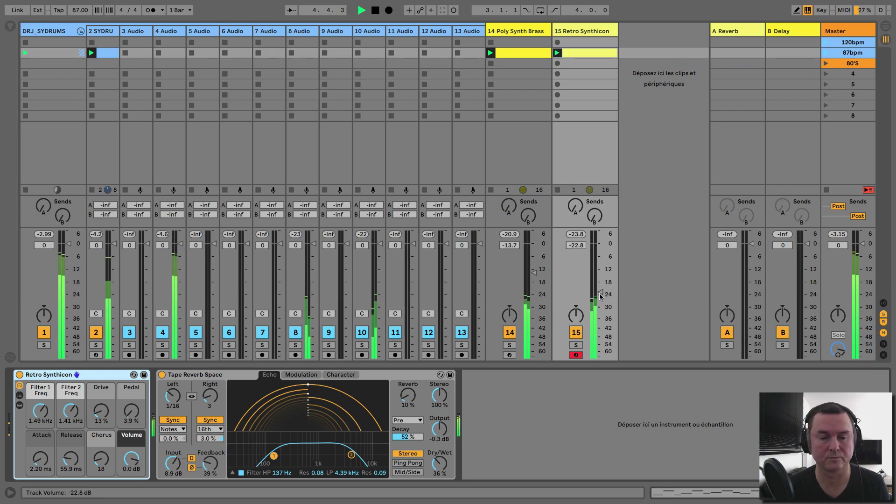